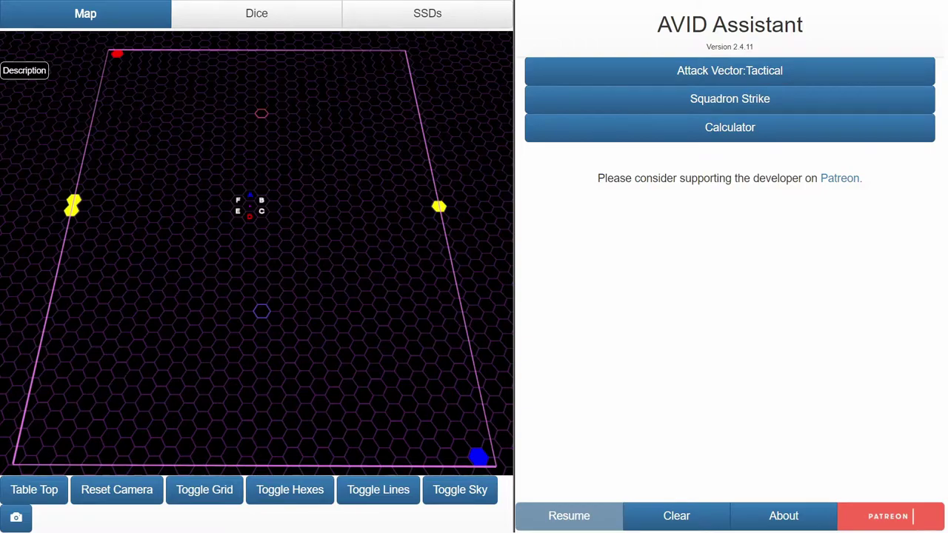
Start a Squadron Strike session, dismiss the Pick Mode prompt, and collapse the range widget
left_click(569, 516)
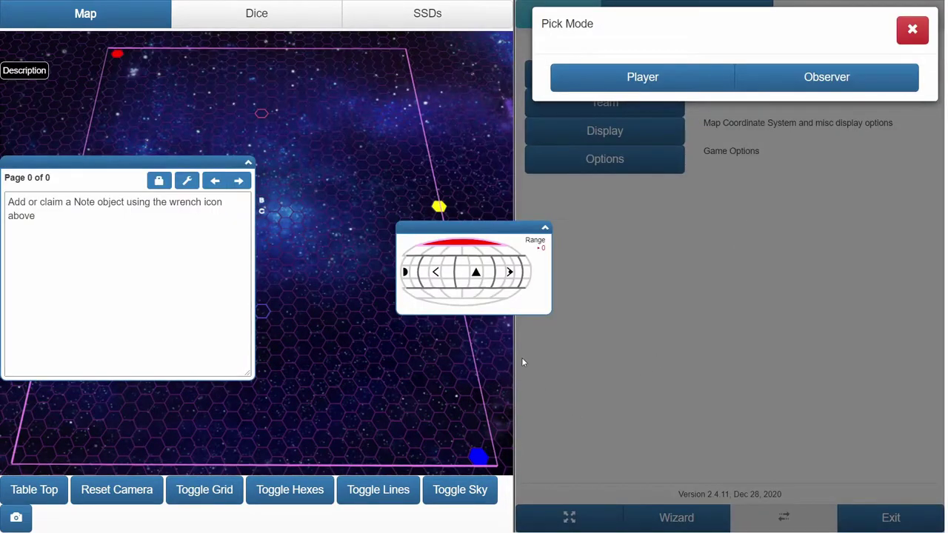
left_click(912, 30)
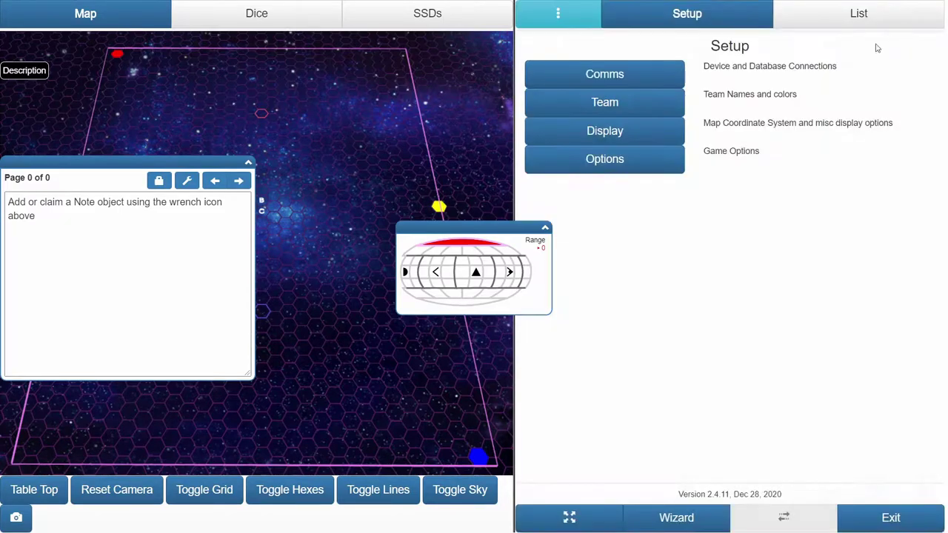
left_click(545, 227)
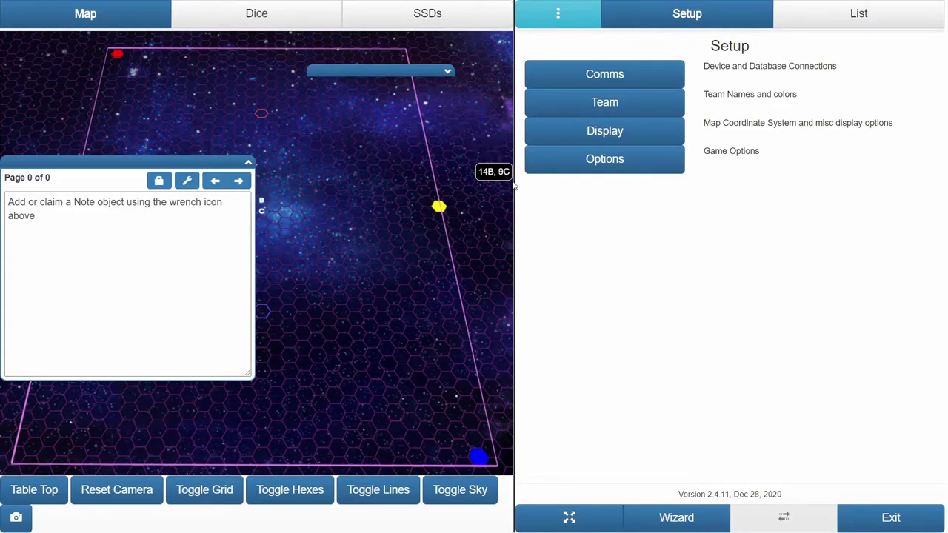
Tilt and re-frame the 3-D board lower, then enlarge the note panel from its corner grip
left_click_drag(513, 180, 376, 136)
left_click_drag(407, 226, 597, 214)
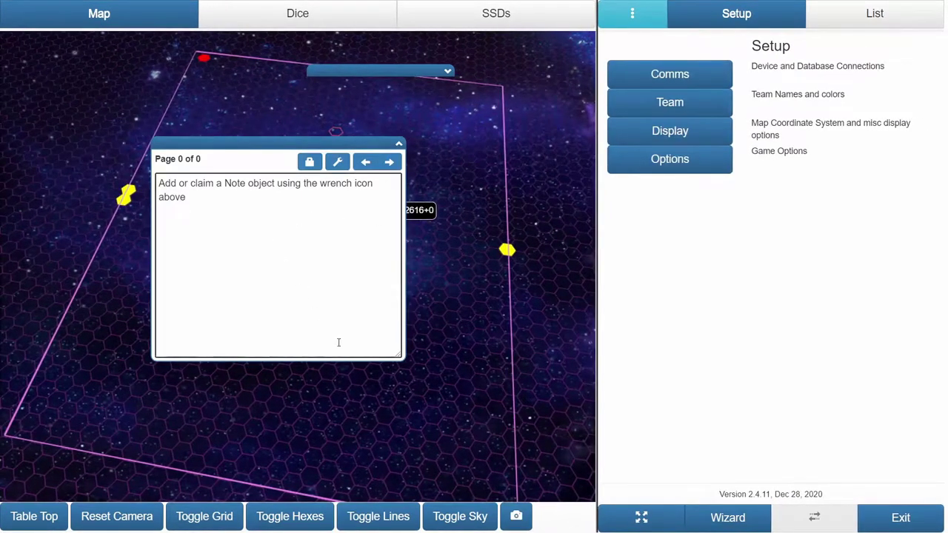
left_click_drag(398, 354, 526, 441)
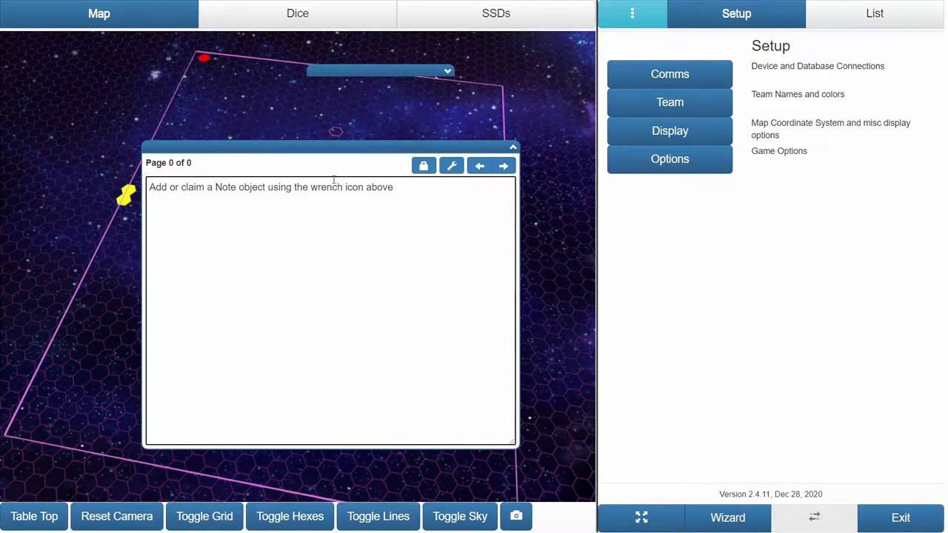
Create a new notebook under a typed name from the wrench menu, giving a blank Page 1 of 1
left_click(453, 166)
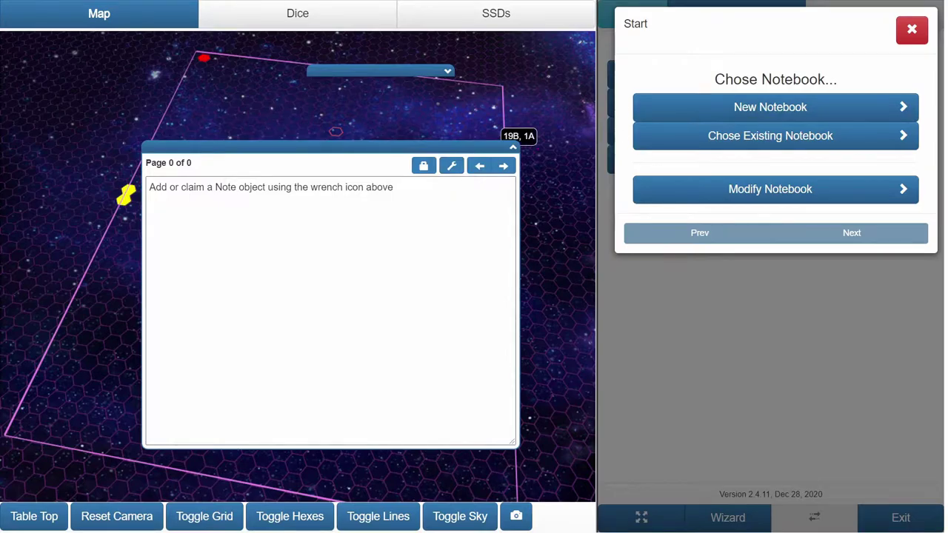
left_click(741, 142)
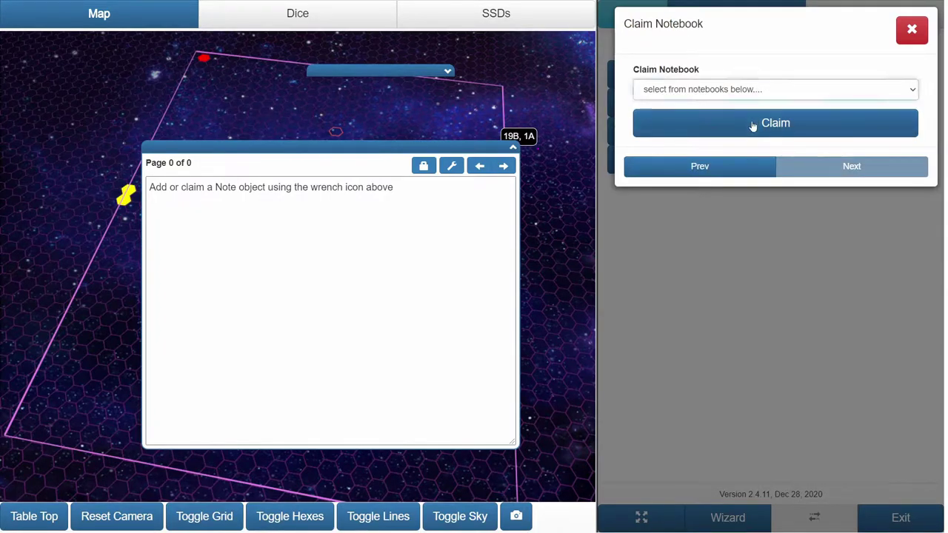
left_click(754, 170)
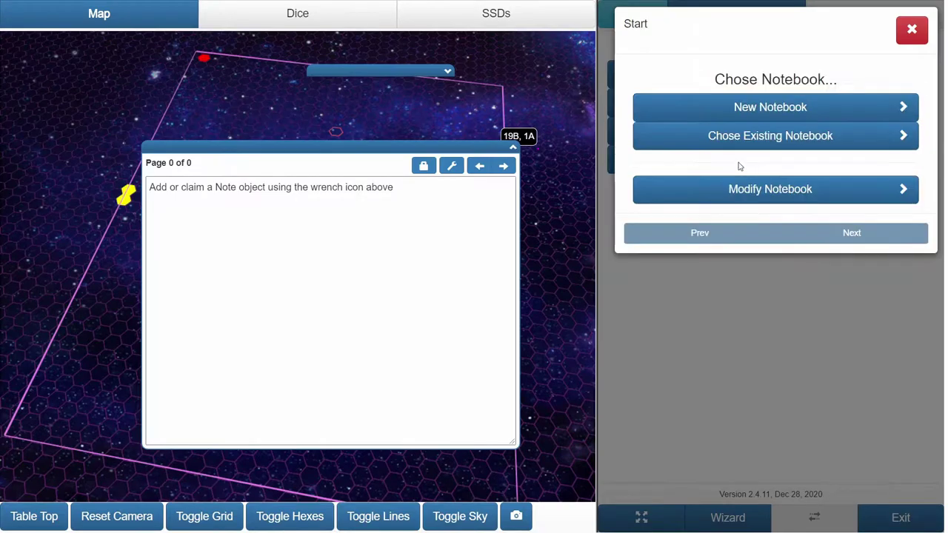
left_click(752, 106)
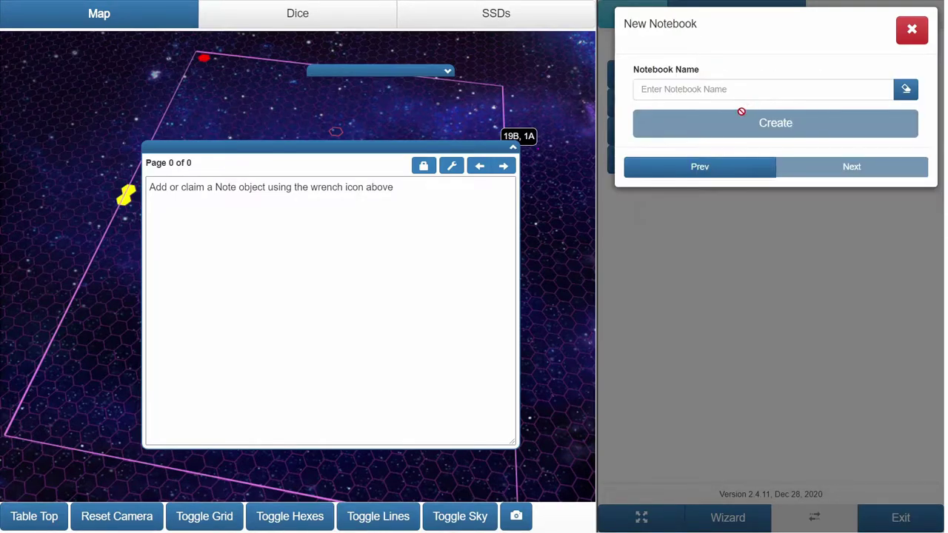
left_click(724, 92)
type("Mikezekim")
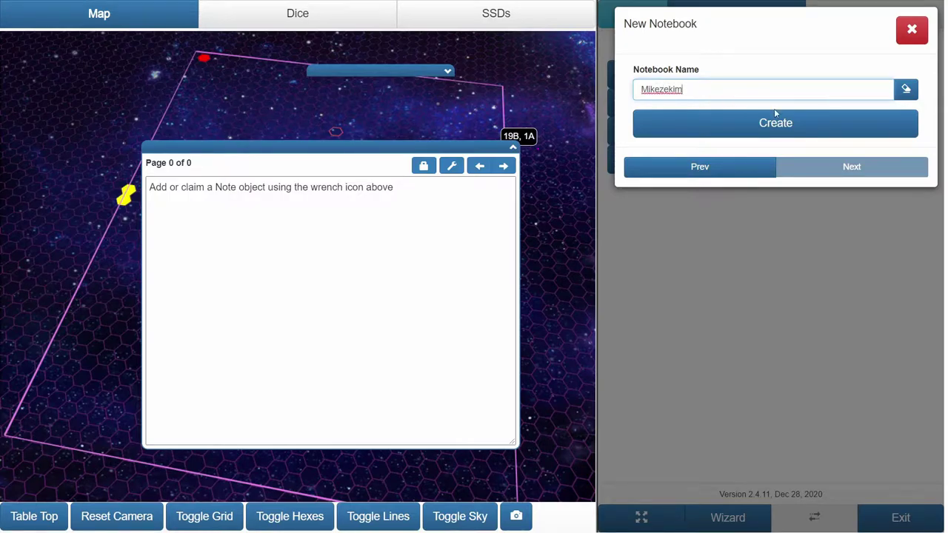
left_click(771, 121)
Type three lines of throwaway test text on the note page, then delete it all
left_click(411, 242)
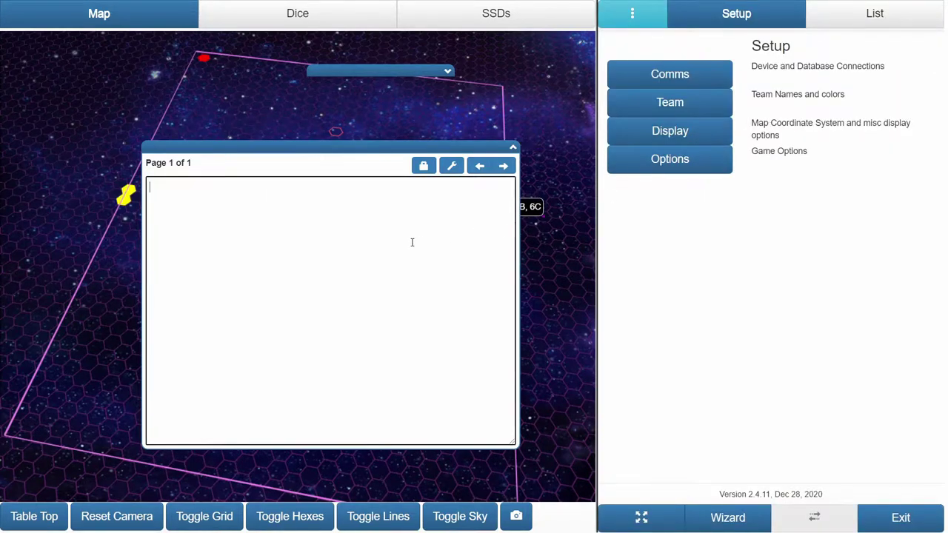
type("j;lkjl;asdfjl;asd jflkasjd")
key("Return")
type("asd lashdfja")
key("Return")
type("sd falksdhfj alsdfjalksdhf;l ashdf;lahsdf")
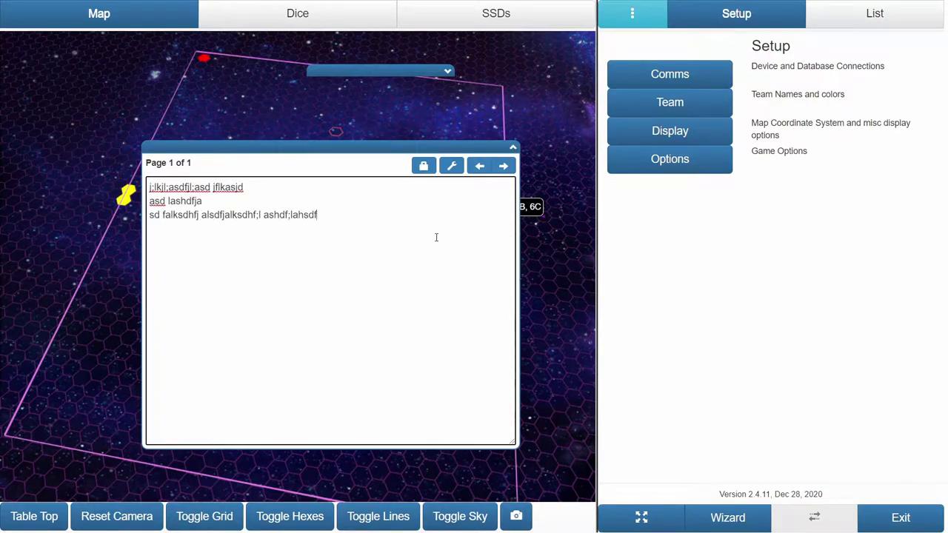
key("shift+Home")
key("ctrl+a")
key("BackSpace")
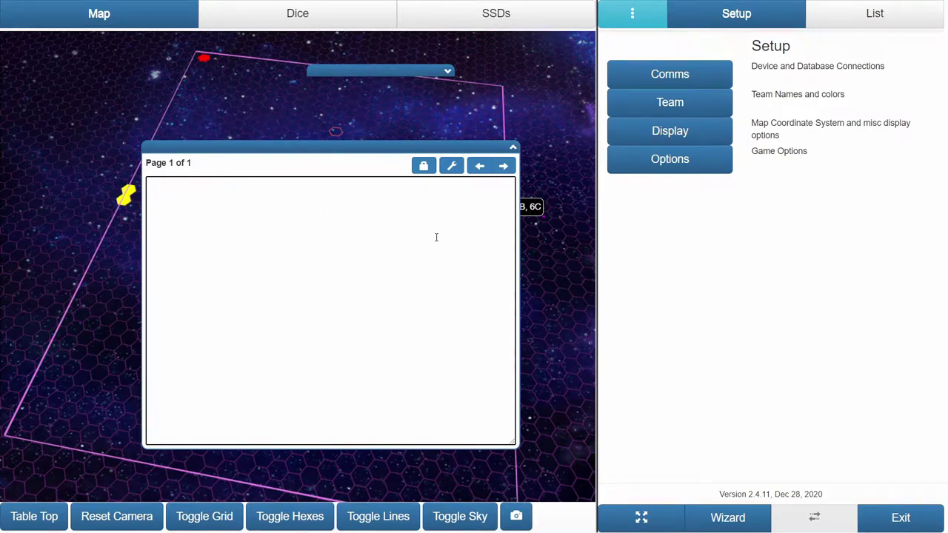
Write 'Ship 1 => Ship B (Nose)' and 'Laser x2 5+ 4/5 Raking(3)' on the page
type("Ship 1 => Ship B (Nose)")
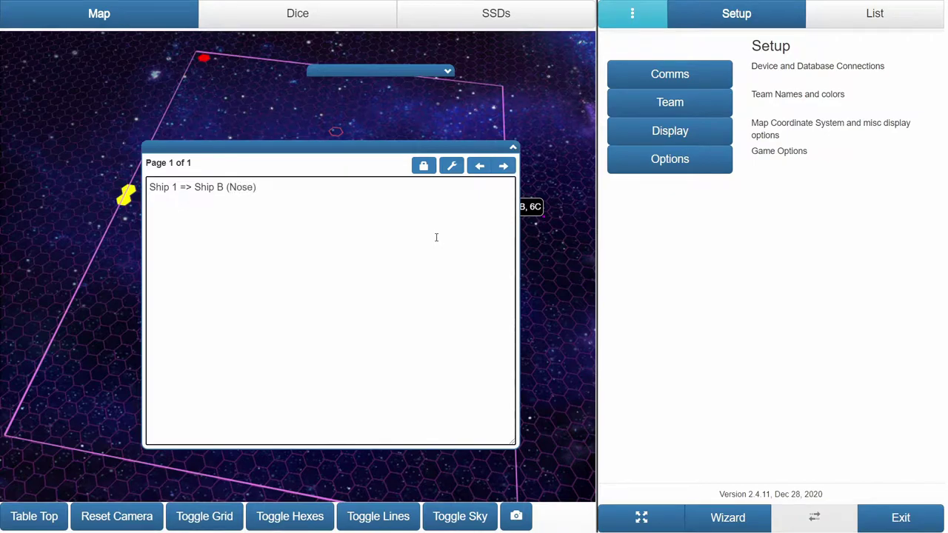
key("Return")
type("Las")
type("er x23")
type("5+ ")
type("4/5 ")
type("Rad")
type("king(3)")
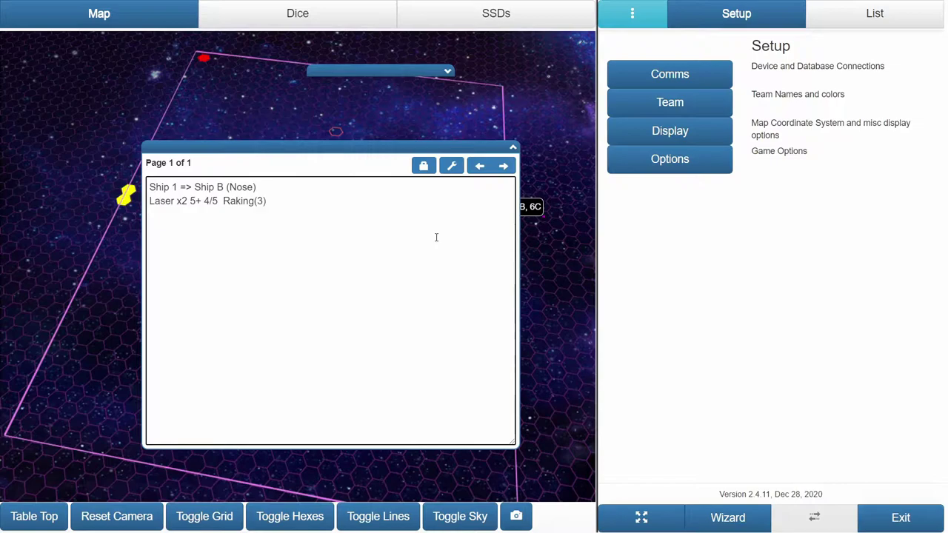
left_click(668, 279)
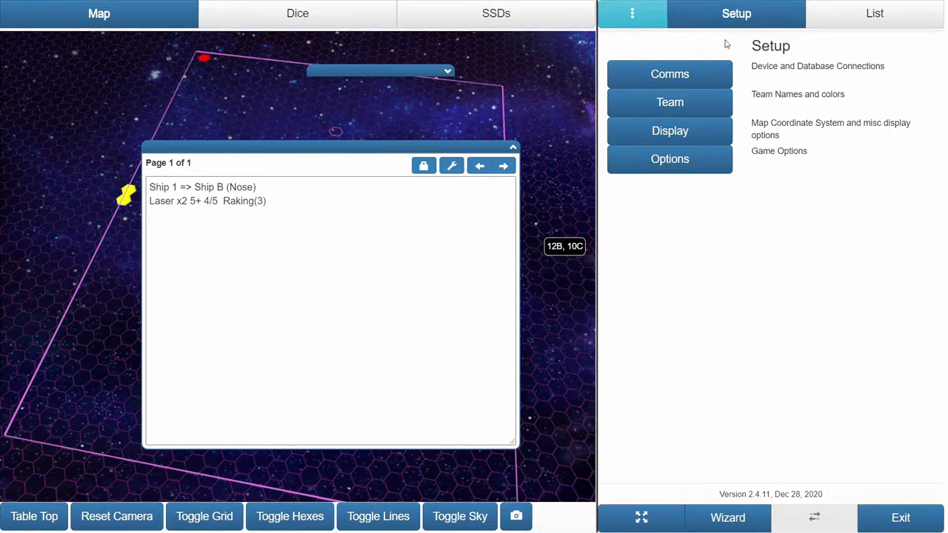
Create a new synced game named Demo 3 from the Comms settings and select its game ID
left_click(728, 72)
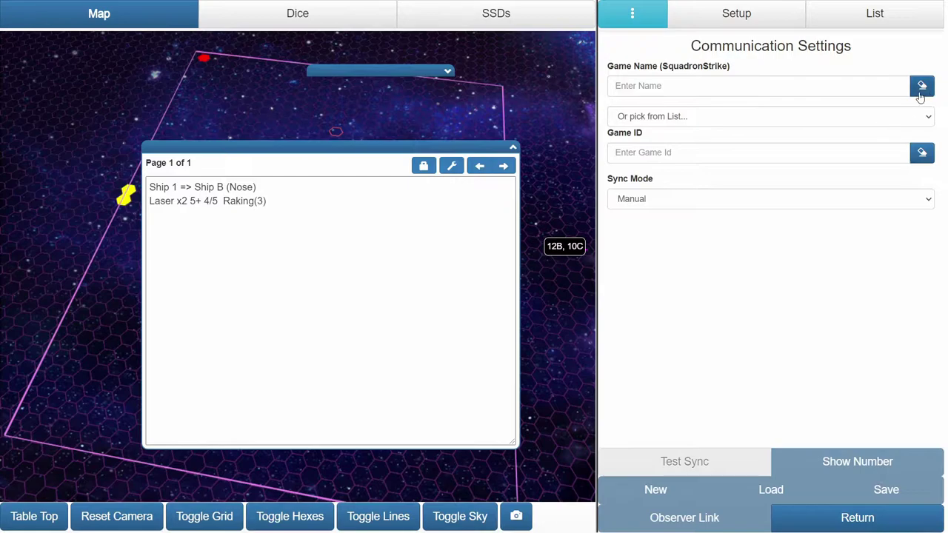
left_click(731, 123)
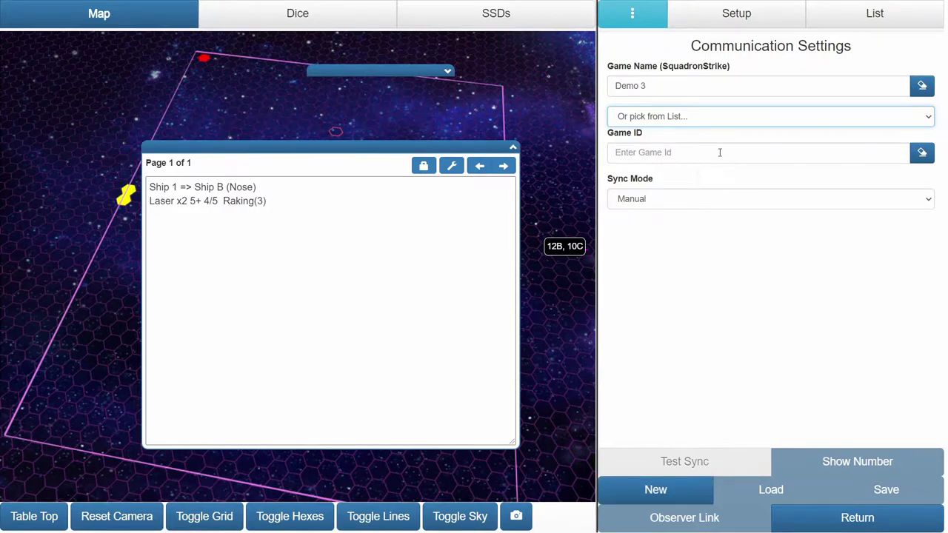
left_click(672, 490)
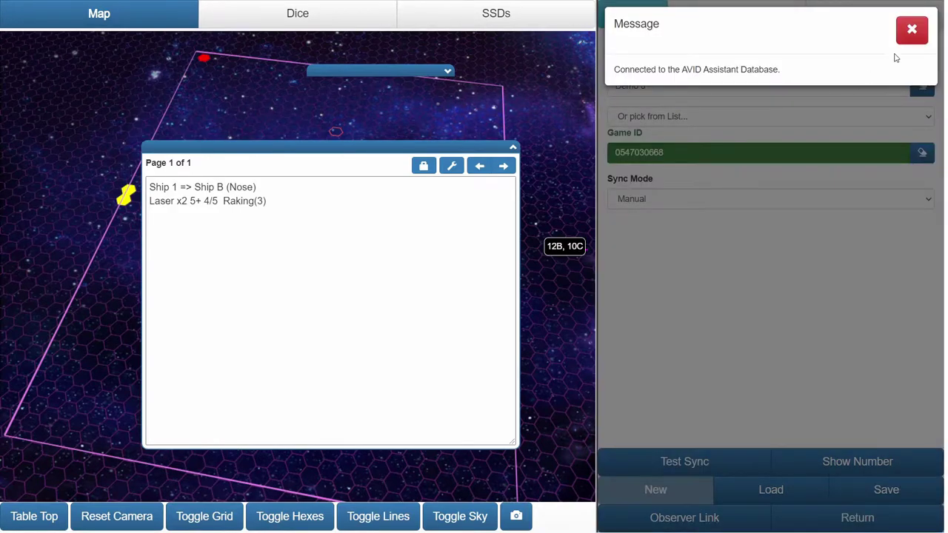
left_click(909, 31)
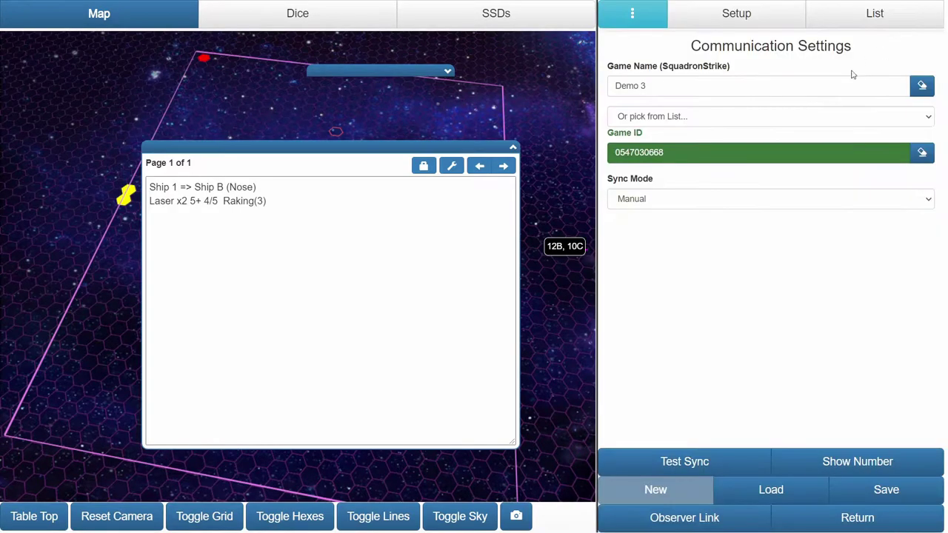
double_click(658, 151)
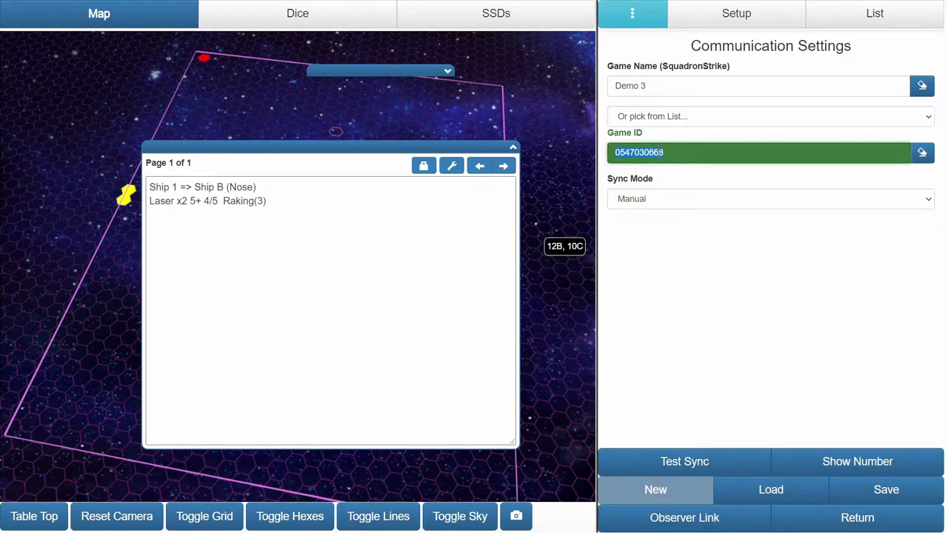
Set the sync mode to Lead and push a sync from the unit list
left_click(674, 197)
left_click(666, 231)
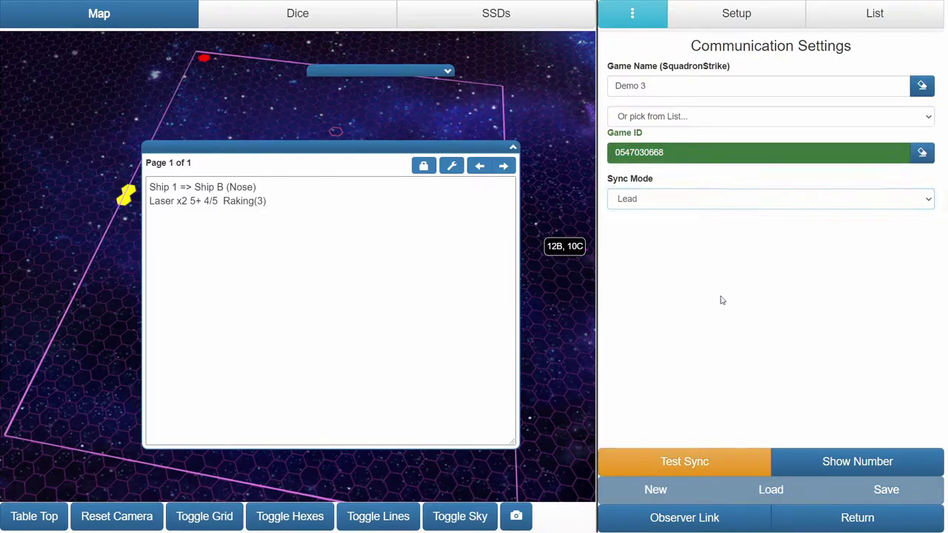
left_click(859, 19)
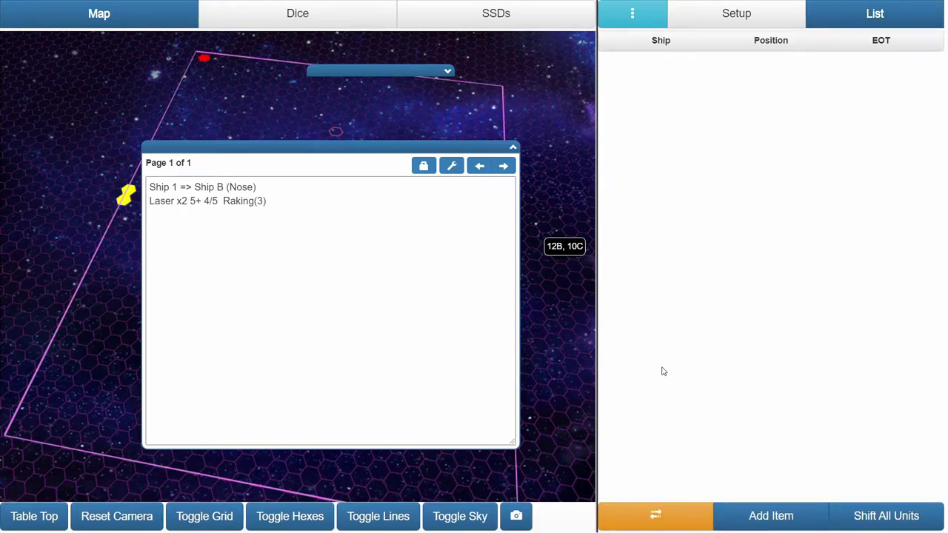
left_click(680, 512)
left_click(268, 259)
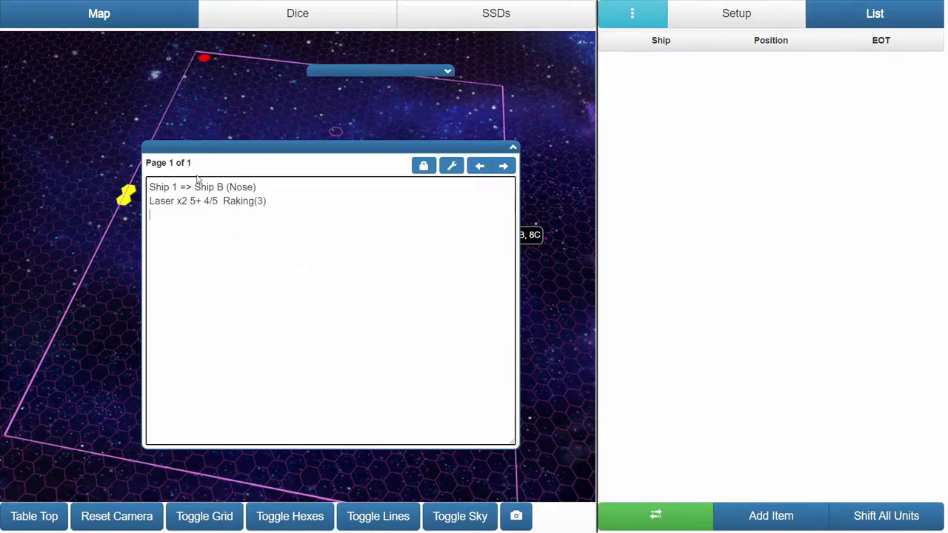
Insert a page before the ship notes and write 'Page 1' on it
left_click(452, 167)
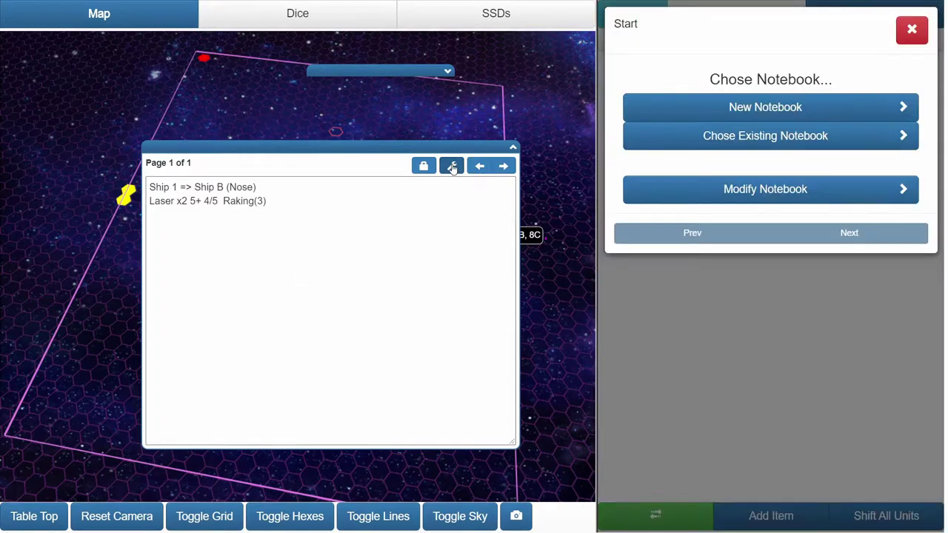
left_click(737, 194)
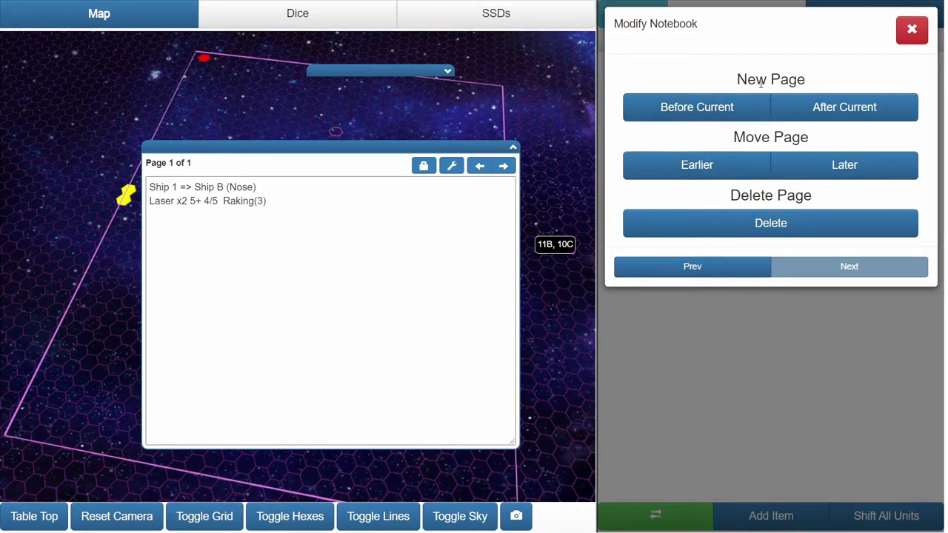
left_click(704, 107)
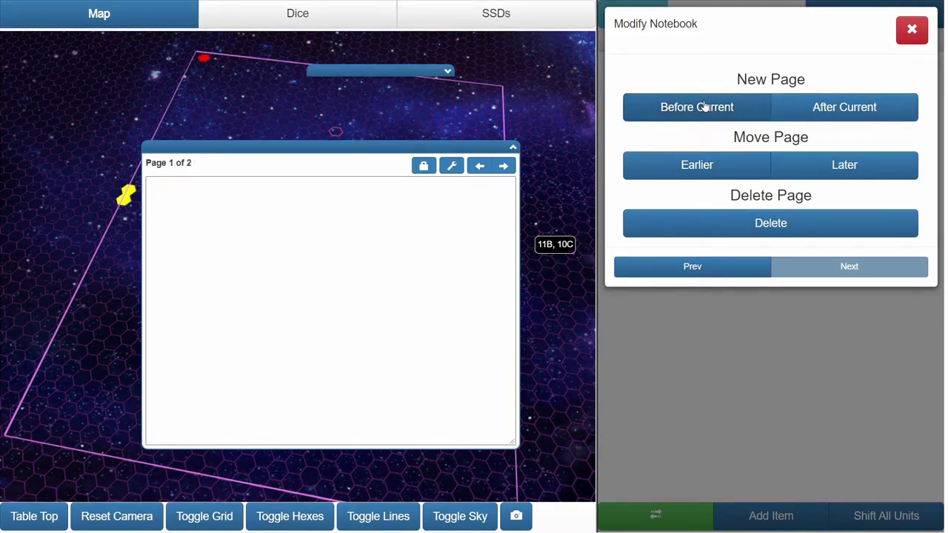
left_click(367, 240)
type("Page 1")
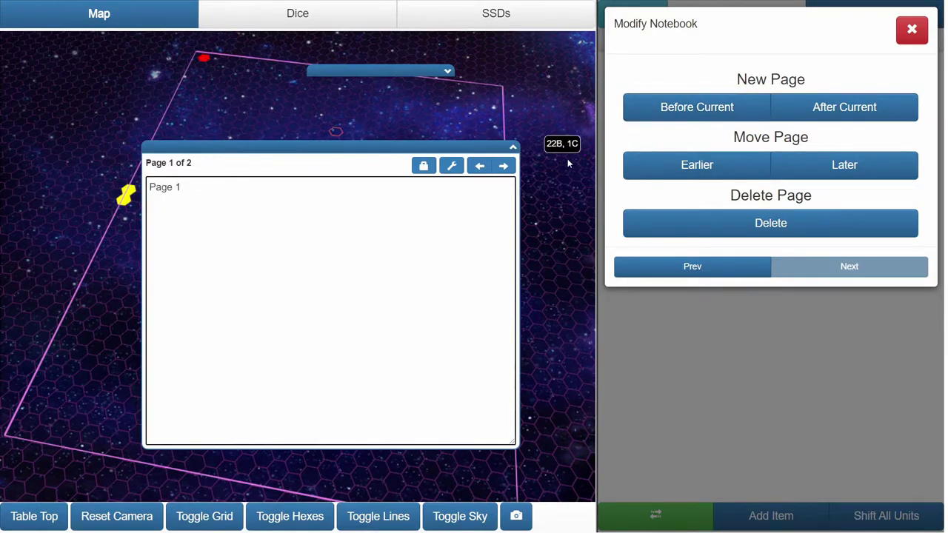
Add a page after the ship notes and write 'Page 3' on it
left_click(504, 166)
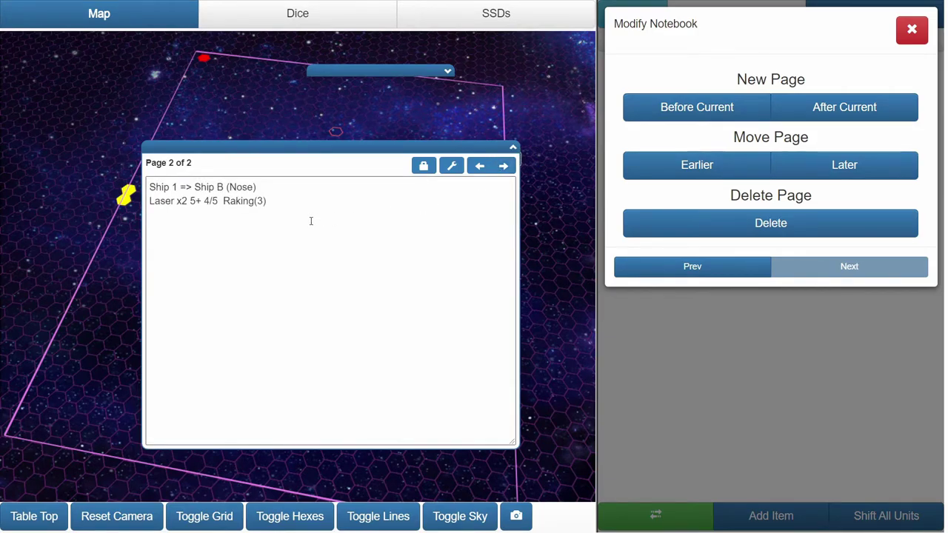
left_click(874, 104)
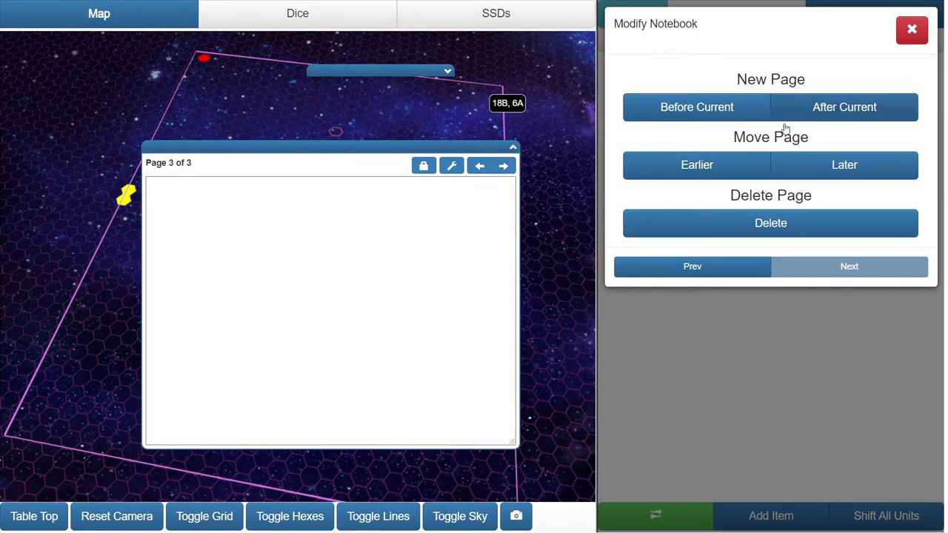
left_click(254, 294)
type("Pa")
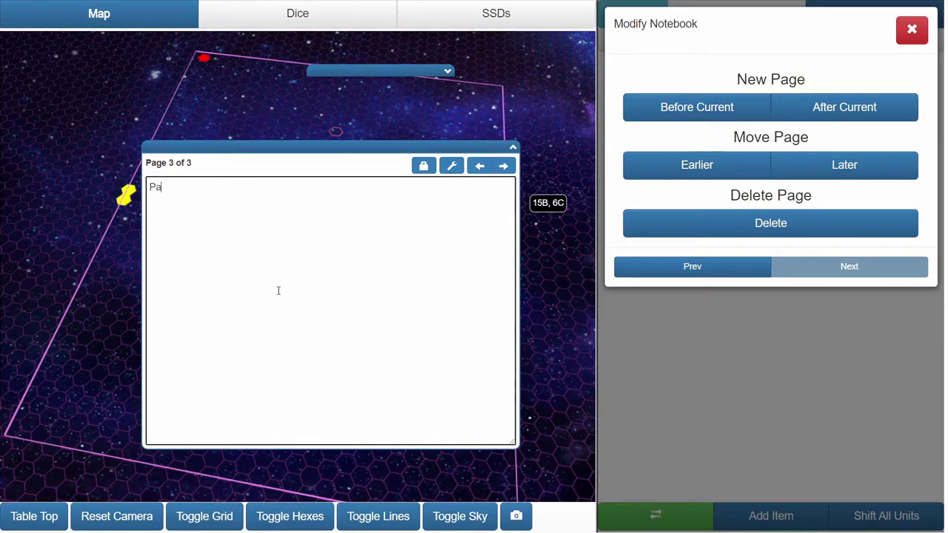
type("ge 3")
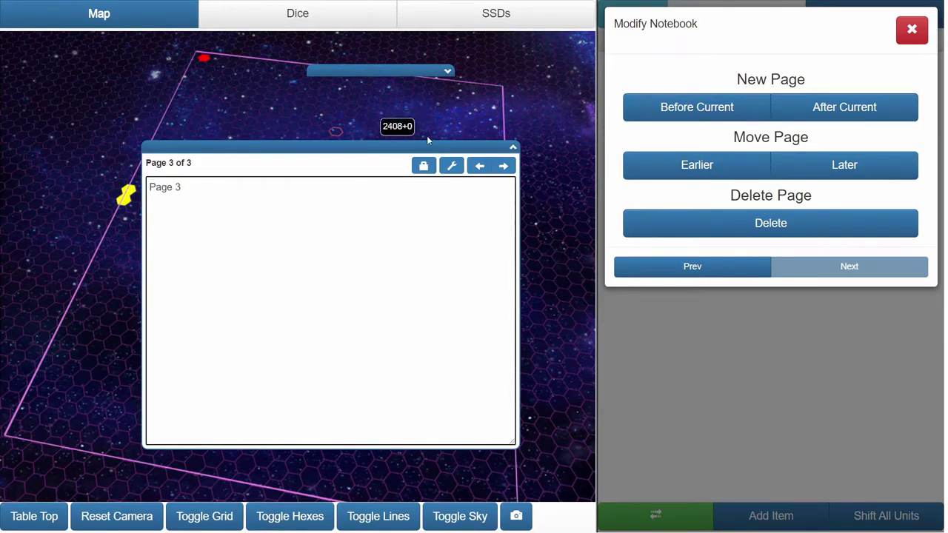
Cycle through the three pages back to the ship-notes page and request its deletion
left_click(480, 169)
left_click(480, 169)
left_click(504, 168)
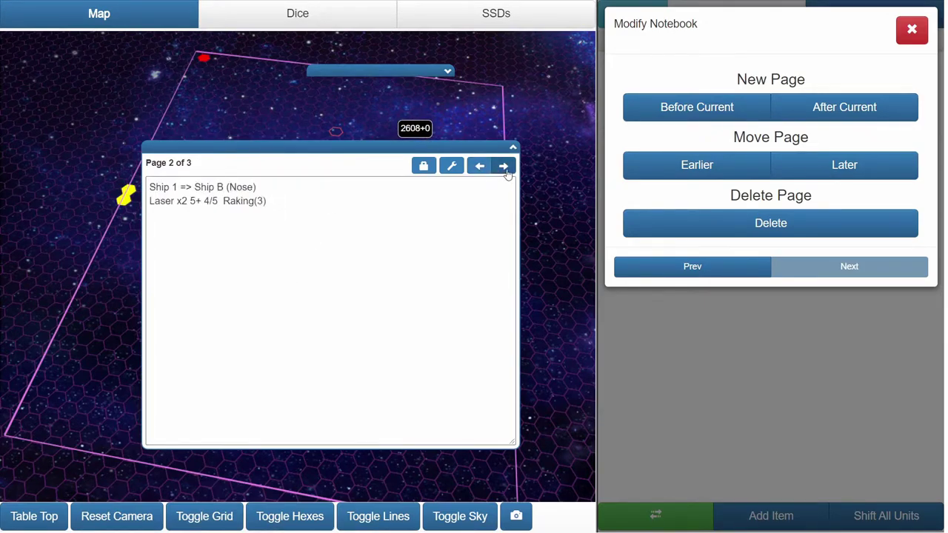
left_click(504, 167)
left_click(504, 168)
left_click(504, 168)
left_click(504, 167)
left_click(504, 168)
left_click(504, 167)
left_click(504, 167)
left_click(504, 168)
left_click(504, 167)
left_click(504, 167)
left_click(504, 168)
left_click(504, 167)
left_click(504, 167)
left_click(504, 168)
left_click(504, 167)
left_click(504, 168)
left_click(504, 168)
left_click(480, 167)
left_click(479, 168)
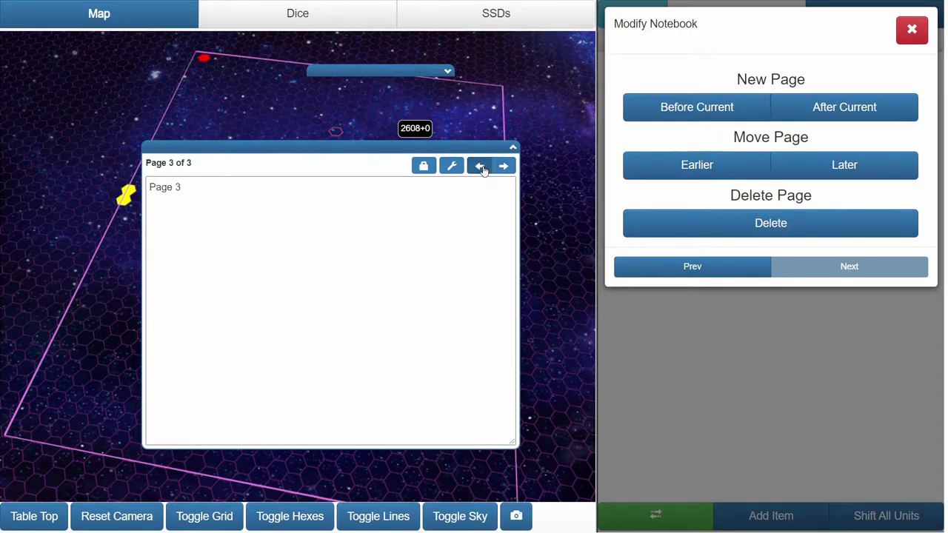
left_click(479, 167)
left_click(791, 225)
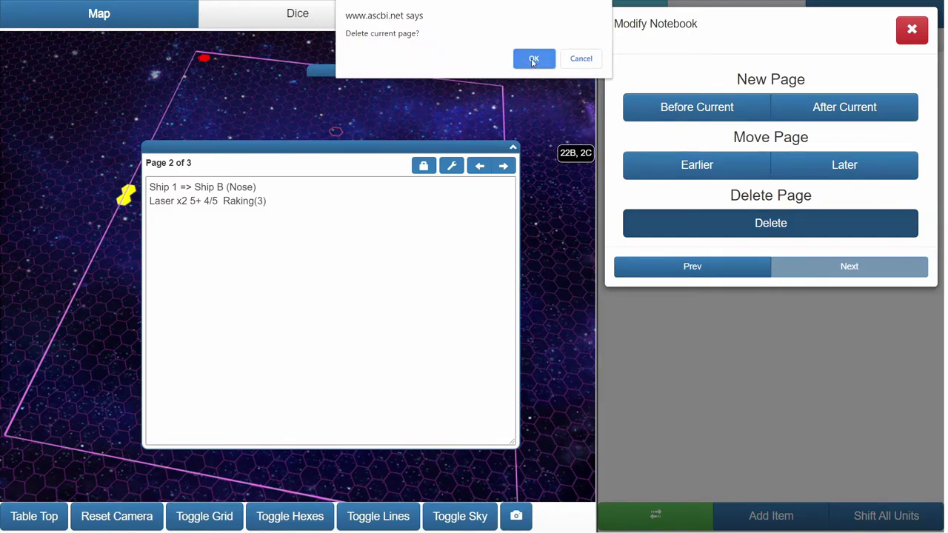
Confirm deleting the ship-notes page, then insert a page reading 'Pge 2'
left_click(532, 61)
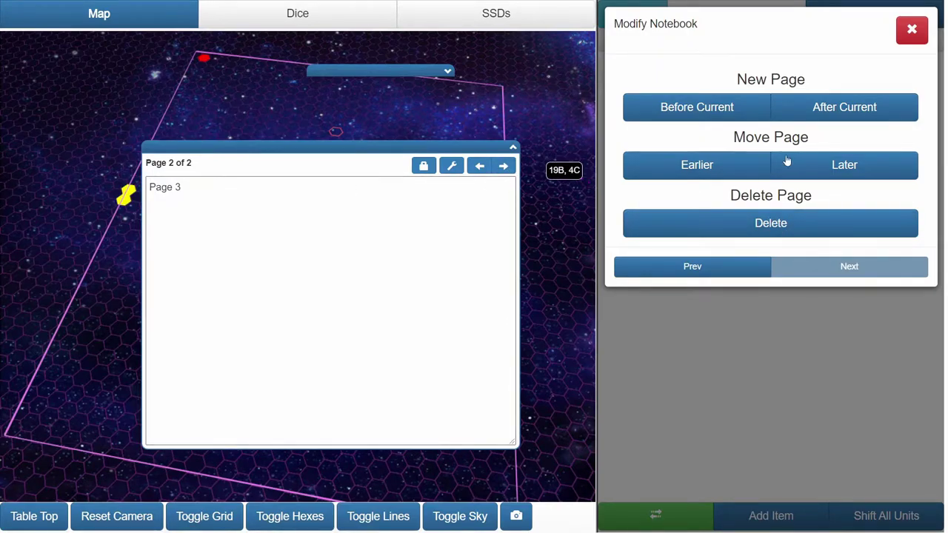
left_click(728, 111)
left_click(260, 255)
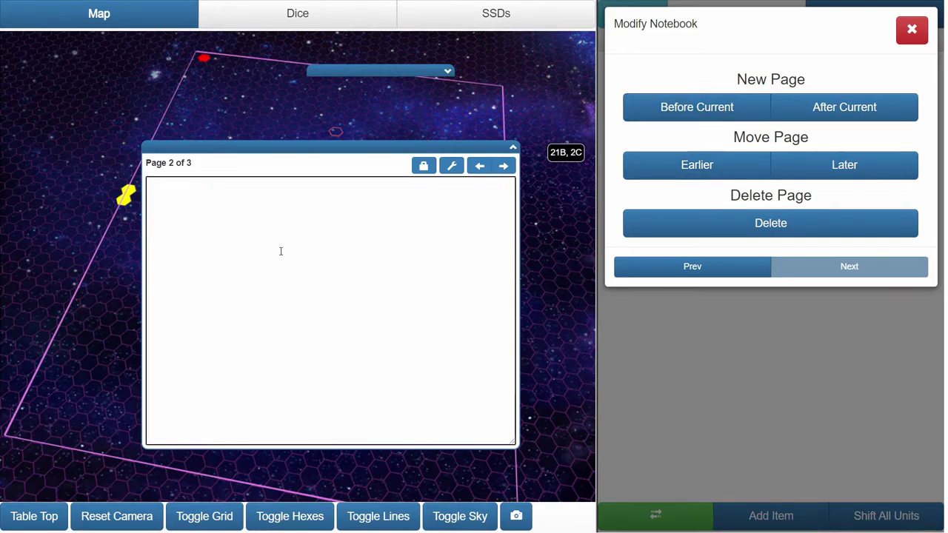
type("Pge 2")
Move Page 3 earlier twice and later once, giving the order Page 1, Page 3, Pge 2
left_click(502, 166)
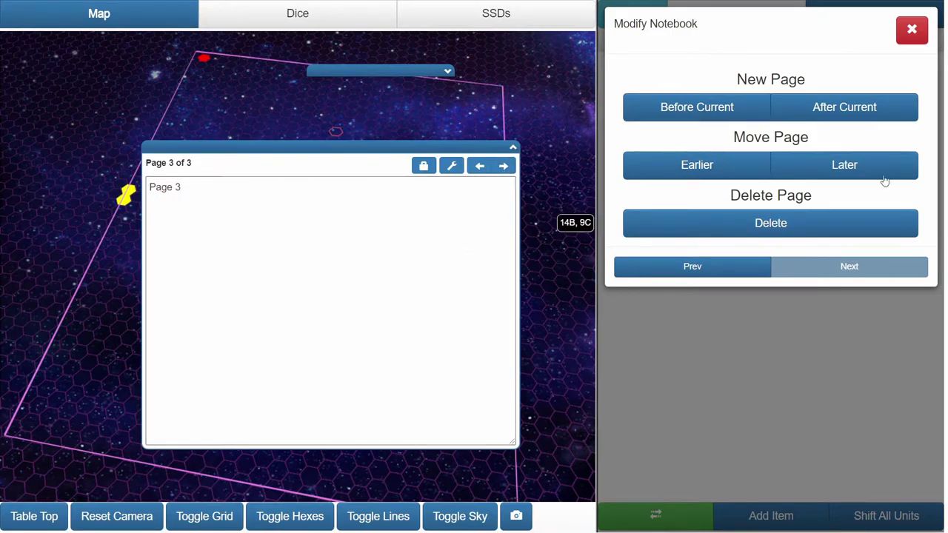
left_click(690, 167)
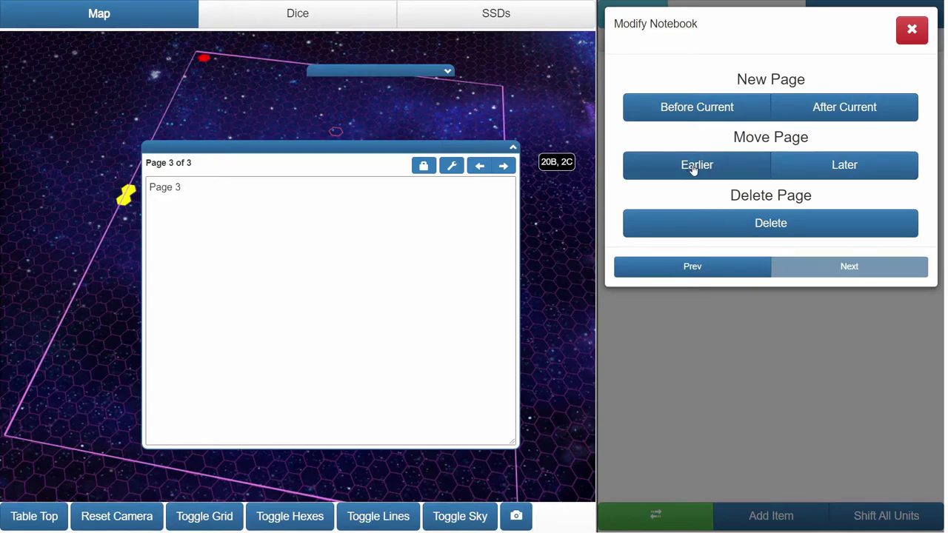
left_click(692, 167)
left_click(692, 169)
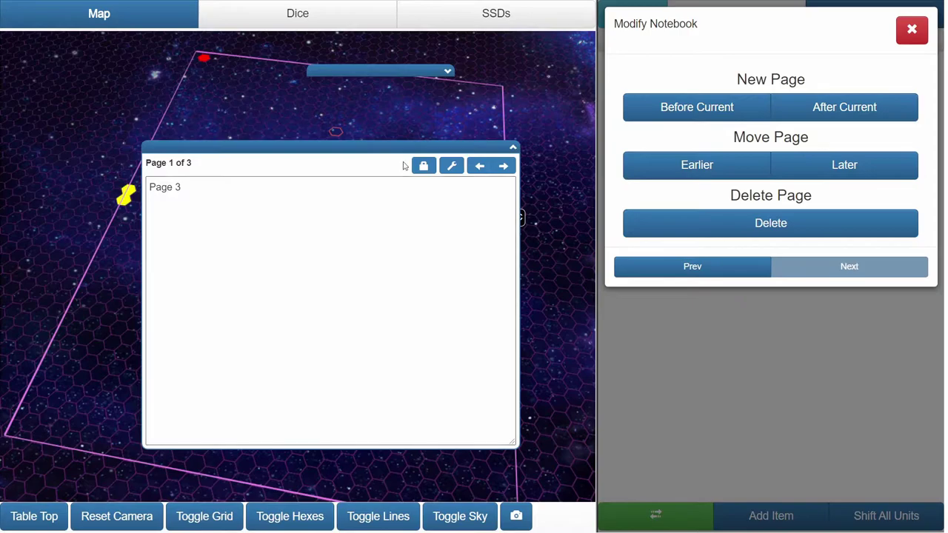
left_click(829, 177)
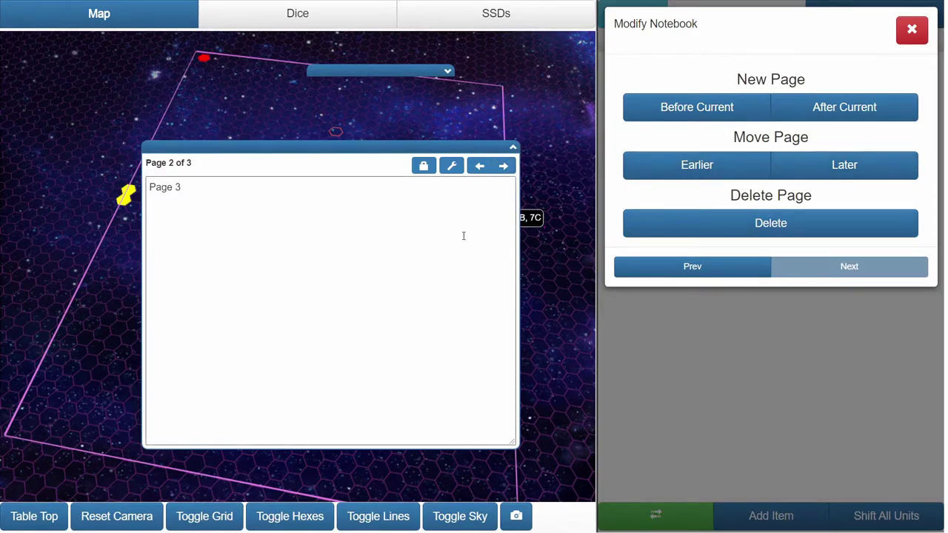
Flip forward and backward through the pages to verify the new order
left_click(503, 168)
left_click(503, 167)
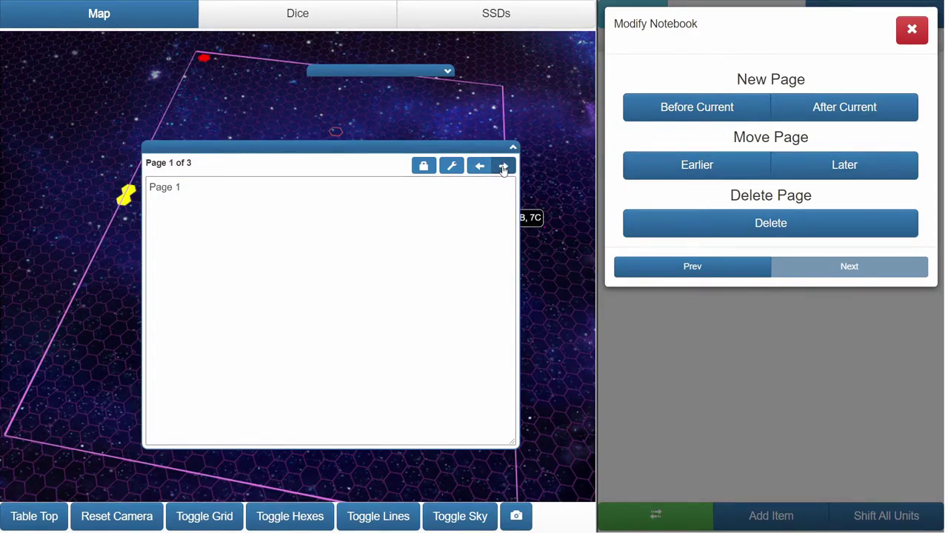
left_click(502, 168)
left_click(503, 168)
left_click(502, 168)
left_click(478, 170)
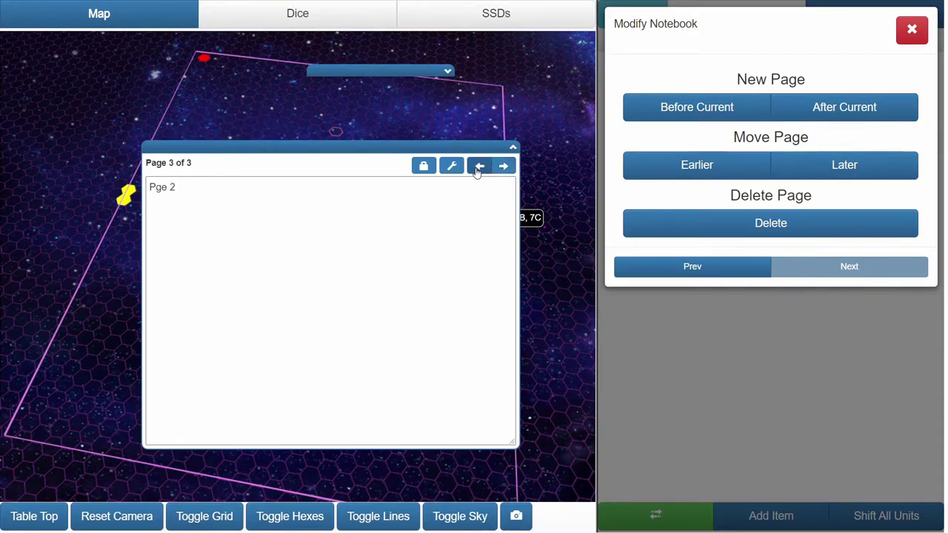
left_click(478, 170)
left_click(478, 169)
left_click(477, 169)
left_click(477, 170)
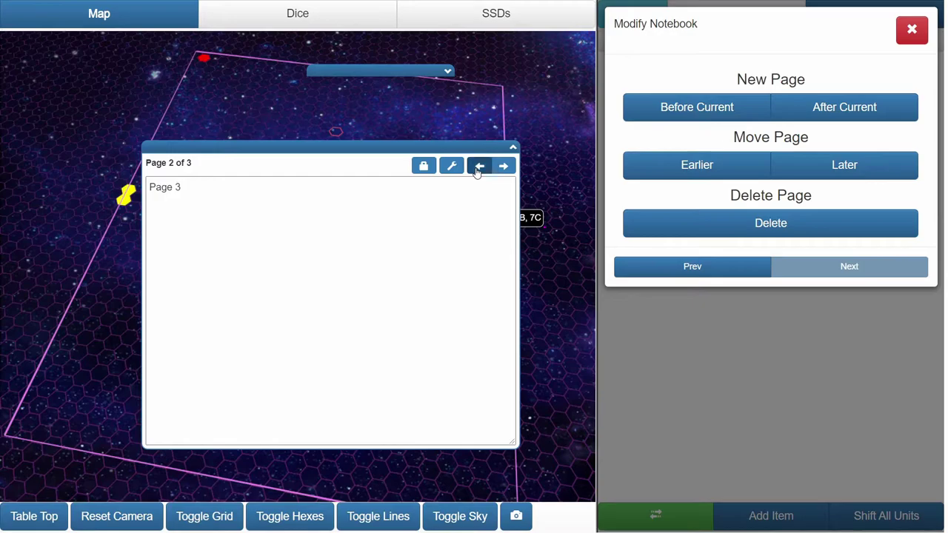
left_click(477, 170)
left_click(477, 169)
left_click(477, 169)
left_click(477, 170)
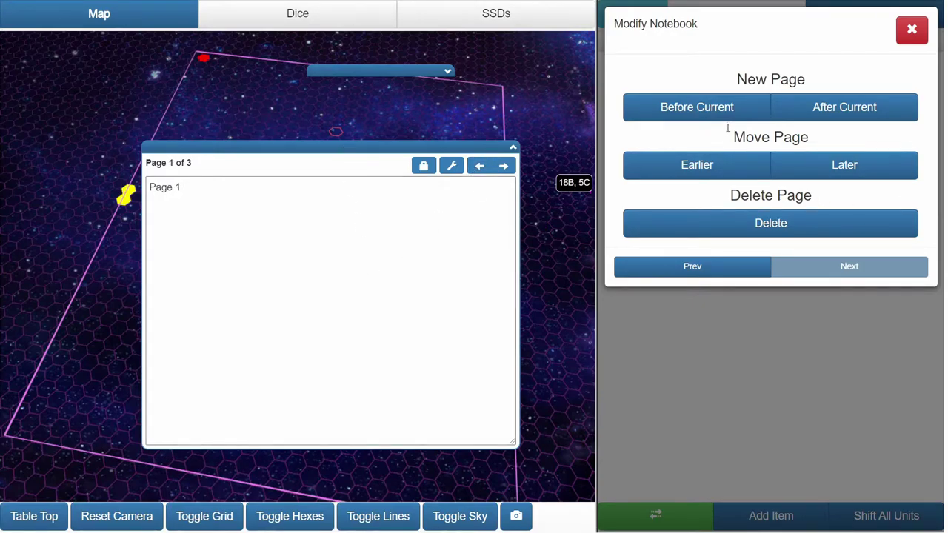
Claim the existing notebook via the Claim Notebook dropdown and place the caret in its text
left_click(673, 273)
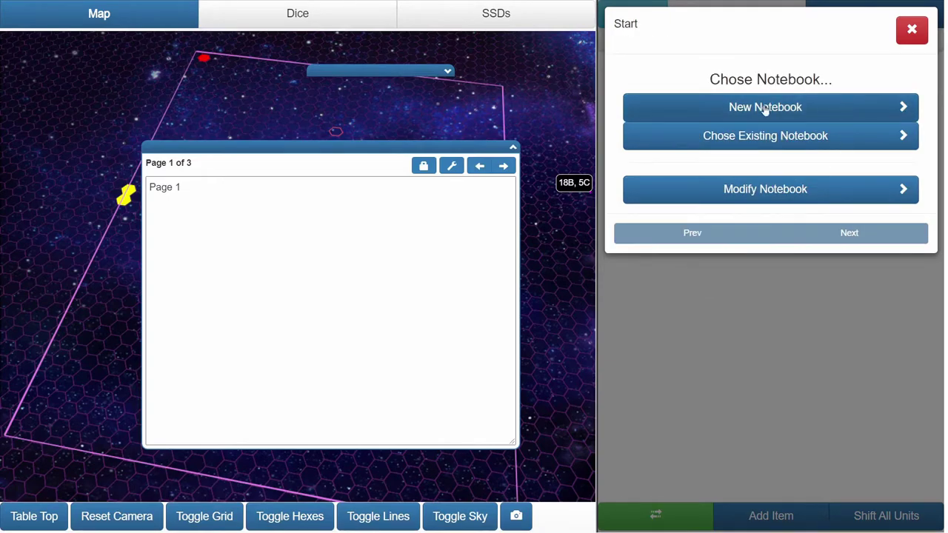
left_click(756, 143)
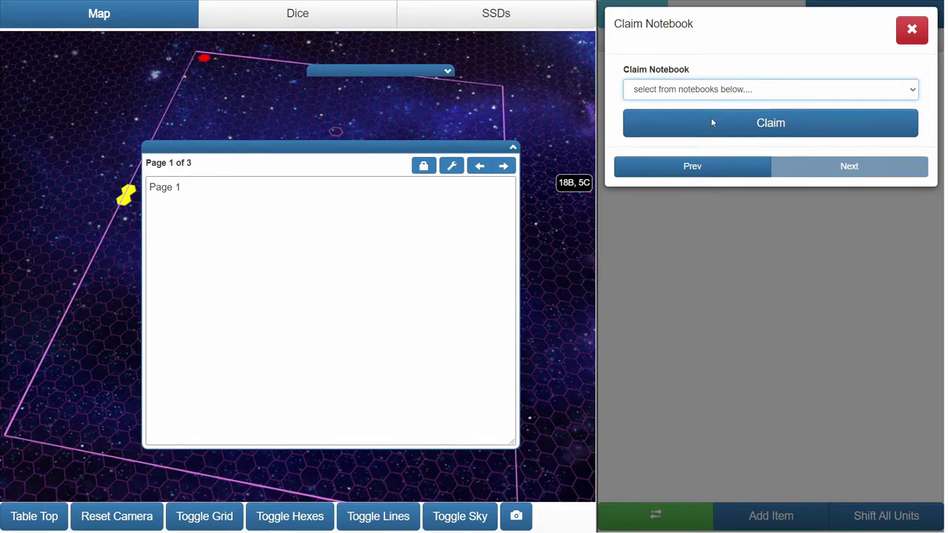
left_click(647, 125)
left_click(686, 124)
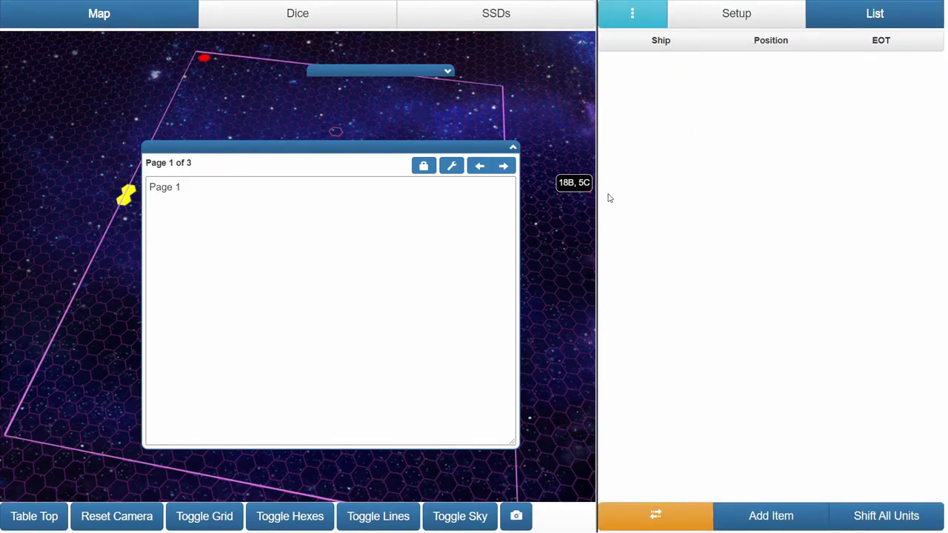
left_click(293, 247)
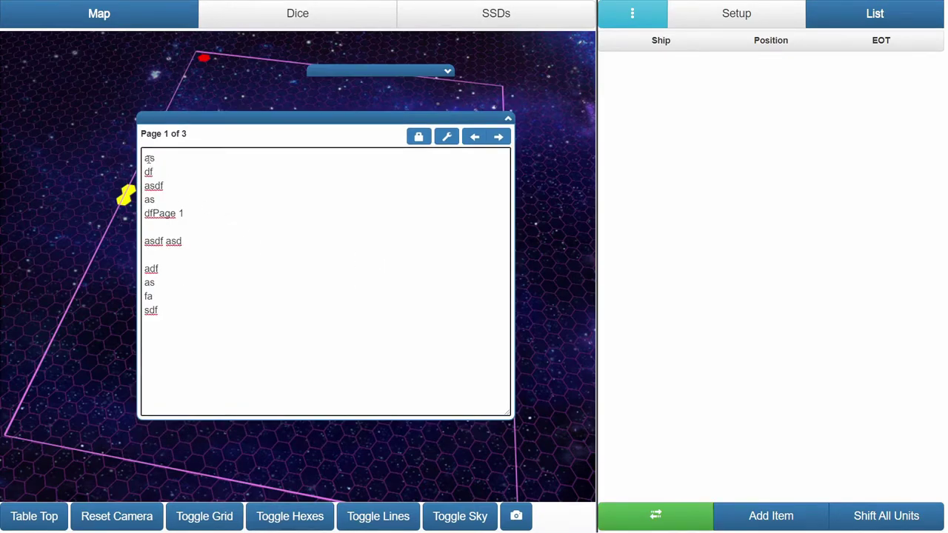
Select and deselect lines of notebook text, undoing the last edit
left_click_drag(146, 159, 276, 306)
left_click(276, 306)
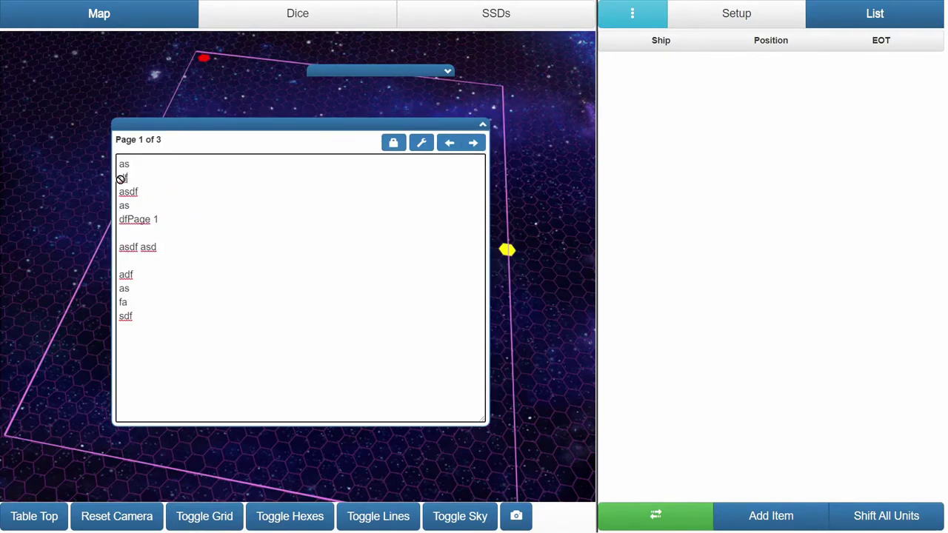
left_click_drag(105, 180, 134, 250)
left_click(112, 208)
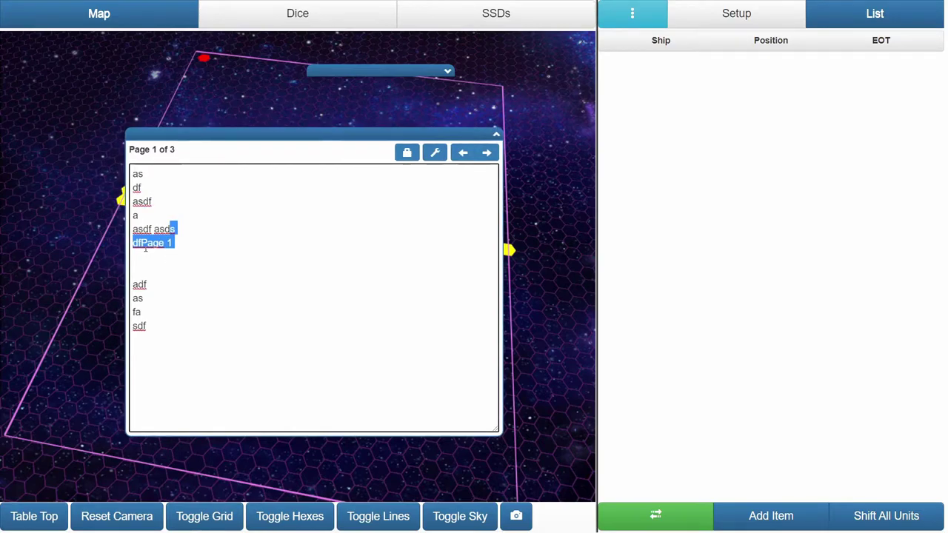
key("ctrl+z")
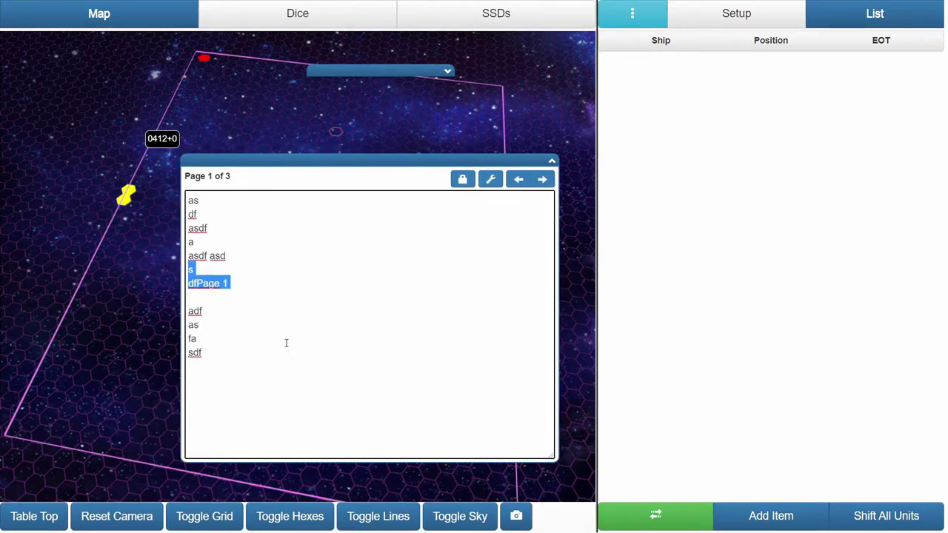
left_click(286, 343)
left_click(185, 195)
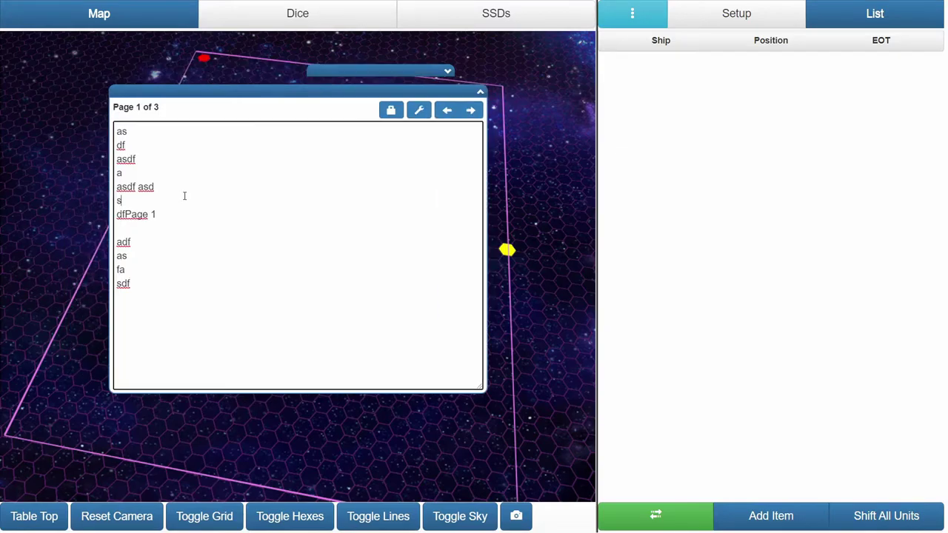
Lock the notebook in place and test selecting its text lines again
left_click(391, 109)
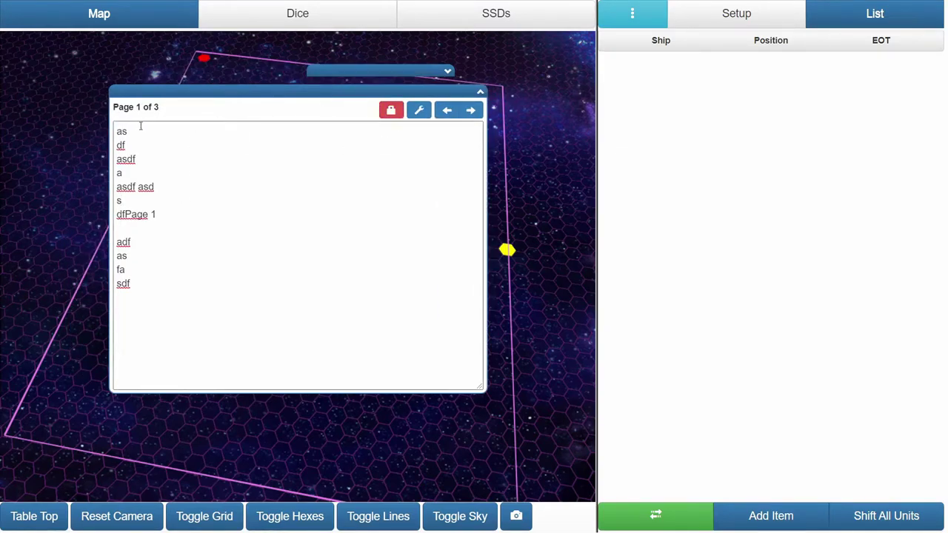
left_click_drag(121, 131, 166, 291)
left_click(177, 269)
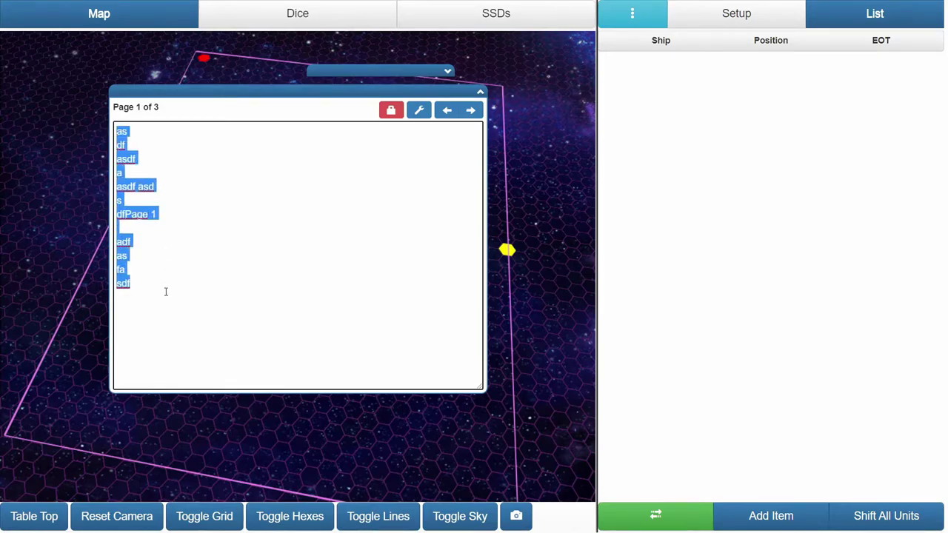
left_click(315, 144)
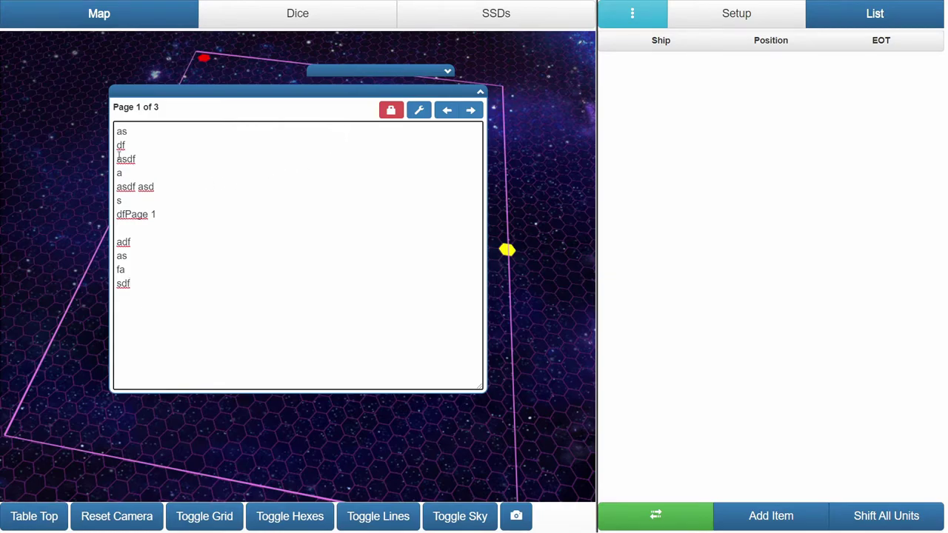
left_click_drag(120, 146, 133, 289)
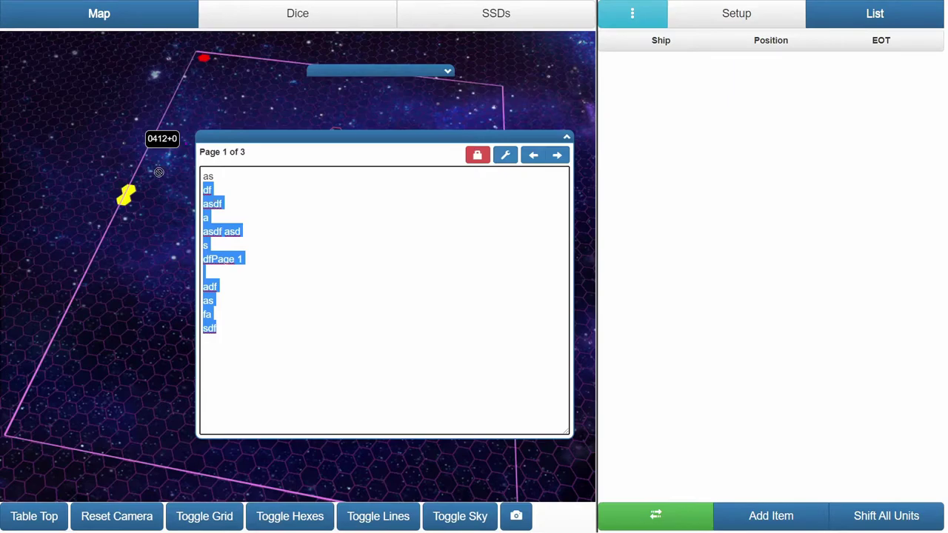
left_click(167, 164)
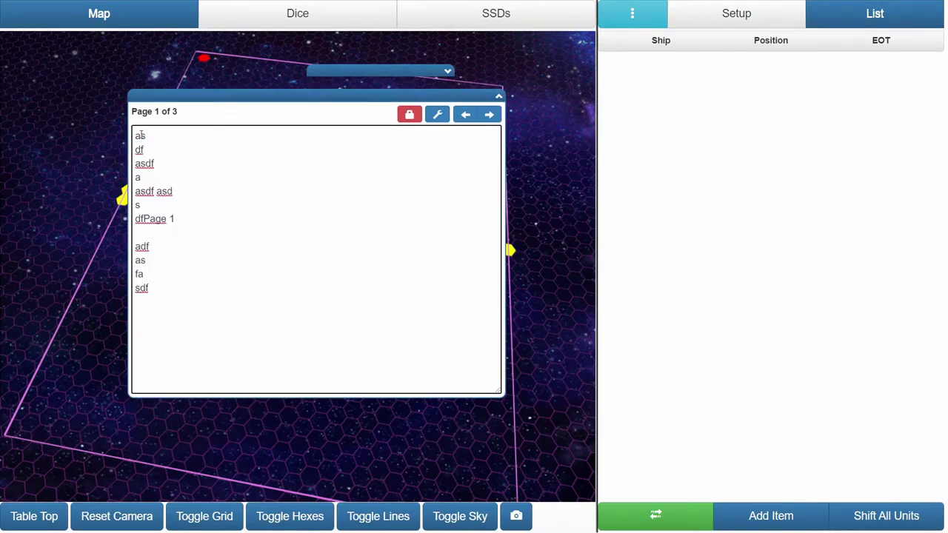
left_click(176, 175)
left_click_drag(142, 137, 245, 302)
left_click(245, 302)
Flip back through the notebook pages to Page 1 of 3
left_click(463, 120)
left_click(463, 120)
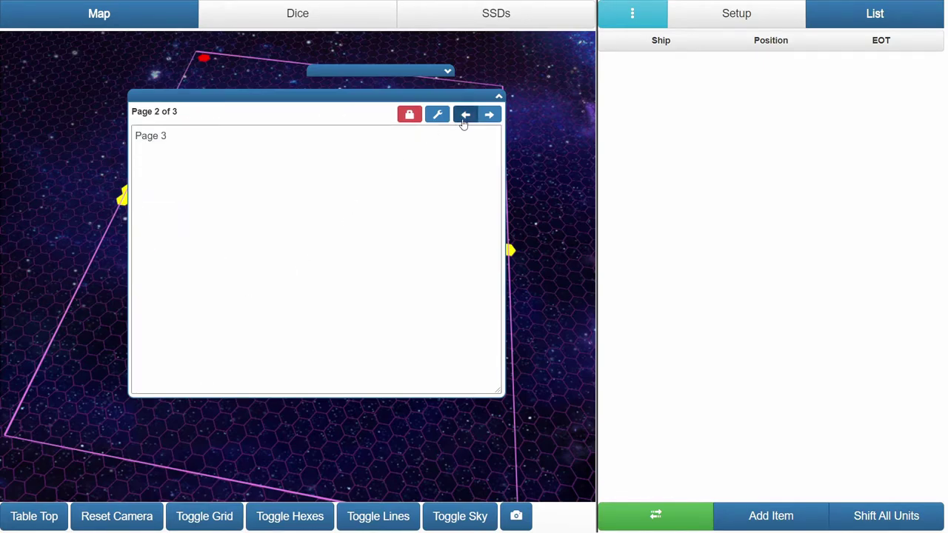
left_click(463, 122)
left_click(464, 123)
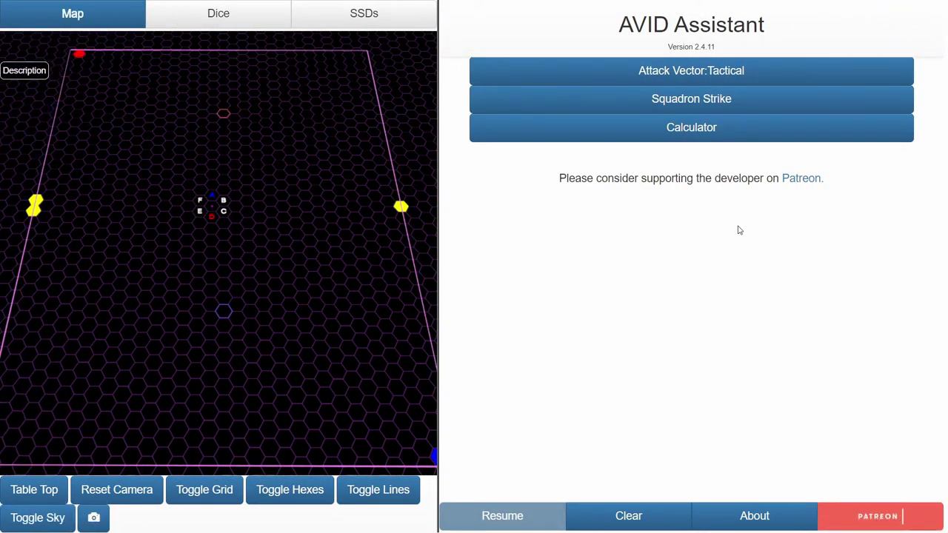
Start a Squadron Strike session as a player joining an existing game
left_click(720, 104)
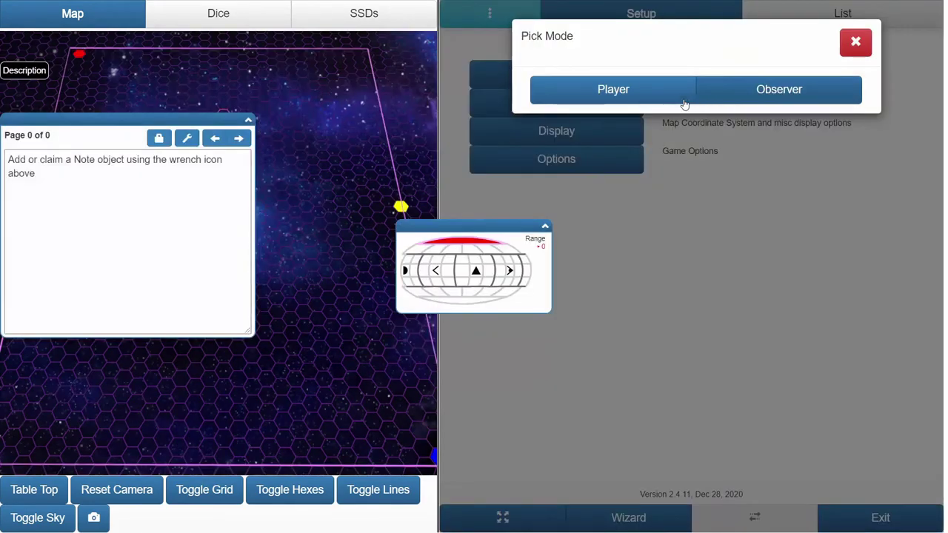
left_click(669, 88)
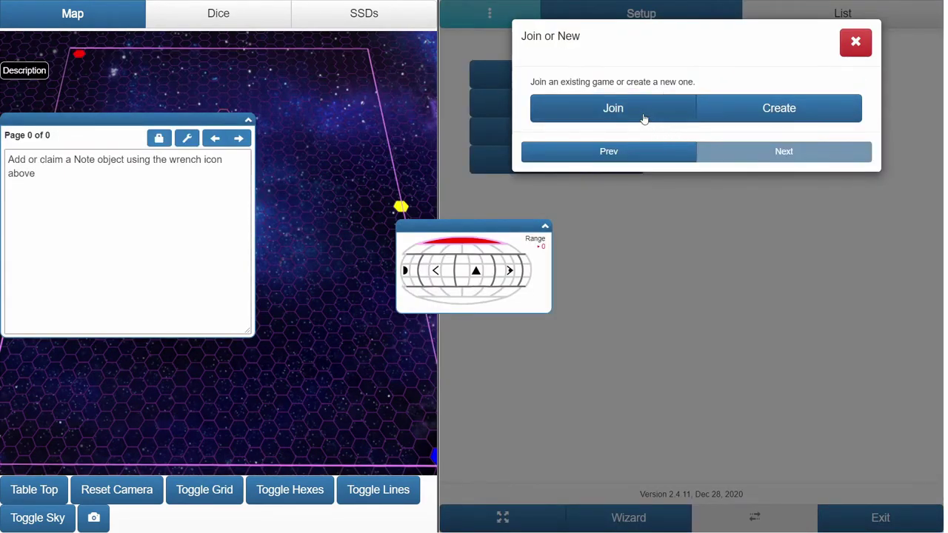
left_click(645, 117)
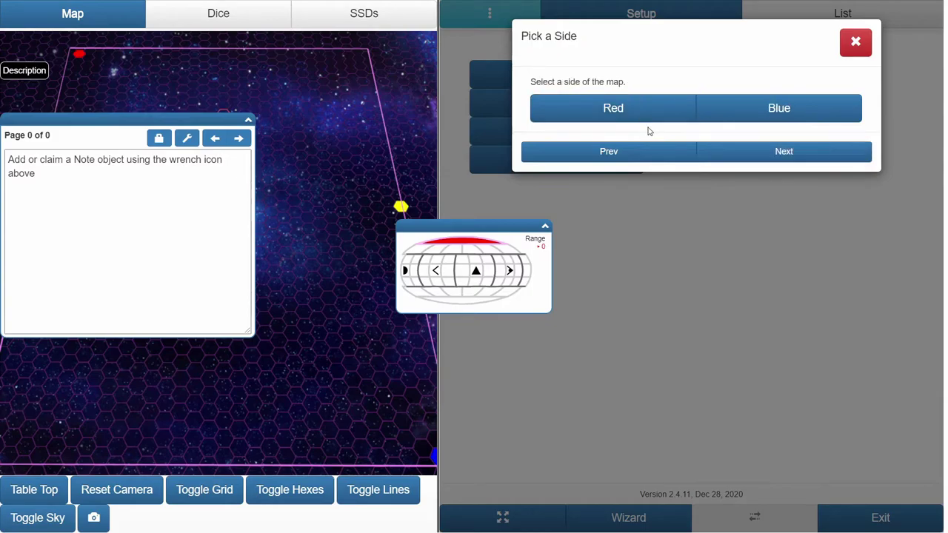
left_click(817, 151)
Pick Demo 3, paste its game ID, test the connection, and load the game
left_click(651, 123)
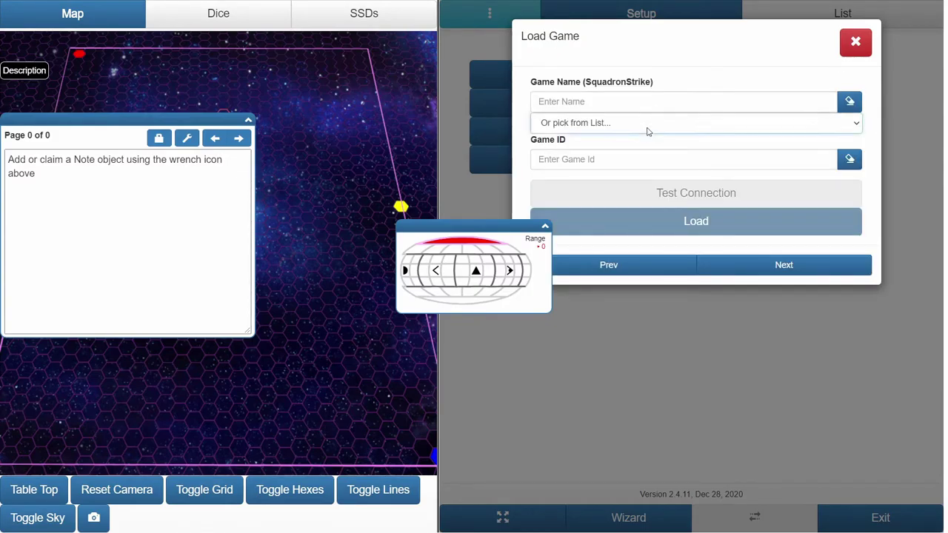
left_click(624, 166)
left_click(616, 166)
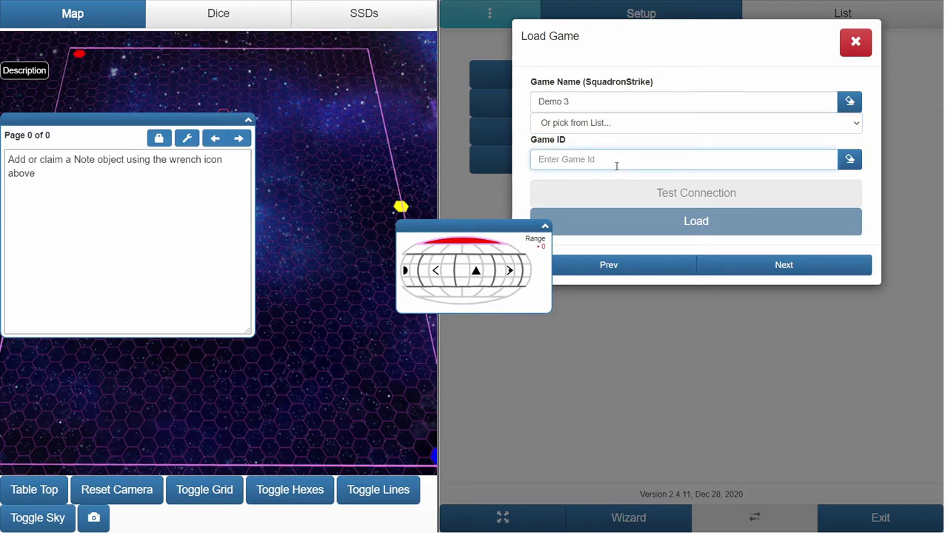
key("ctrl+v")
left_click(629, 189)
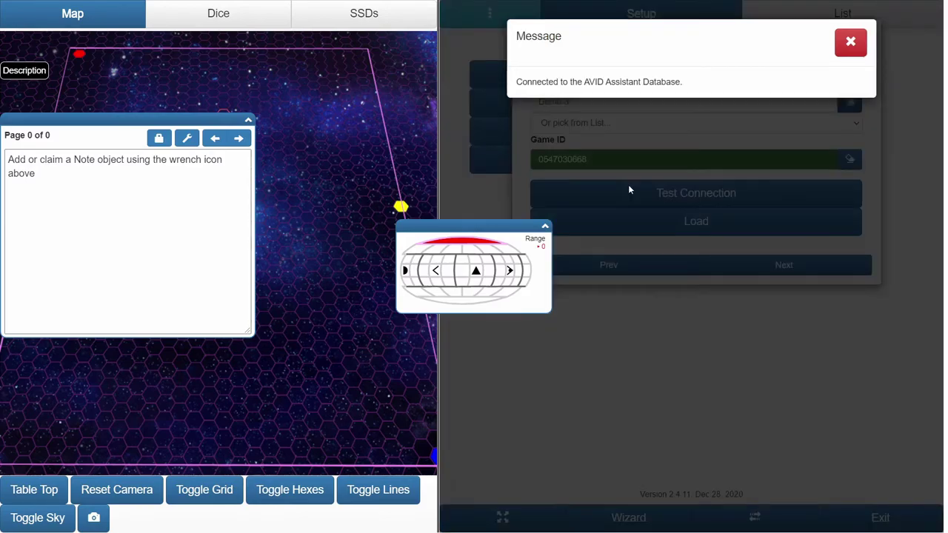
left_click(848, 41)
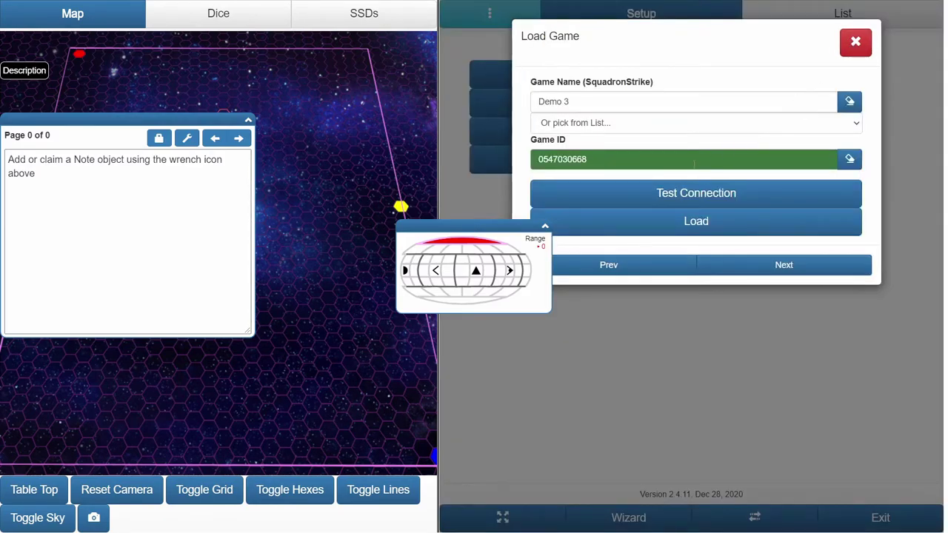
left_click(704, 220)
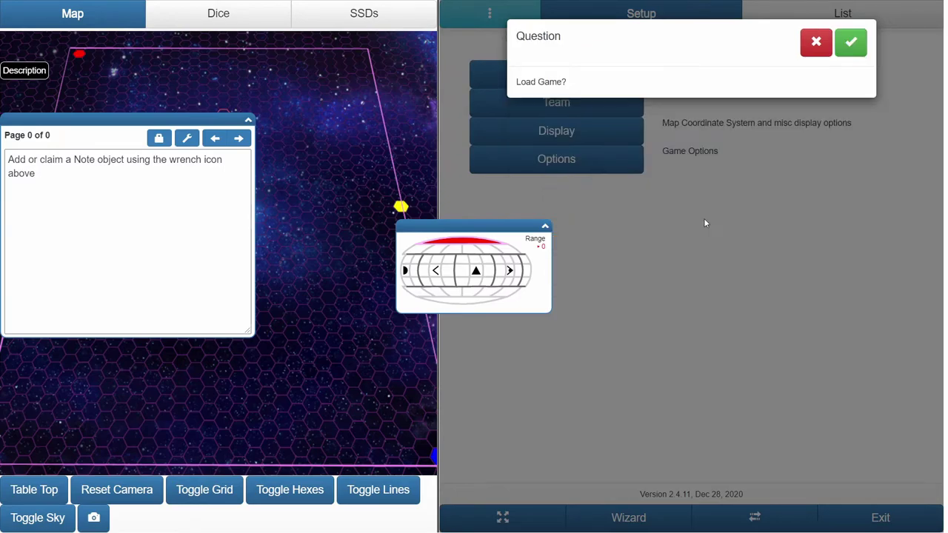
left_click(850, 43)
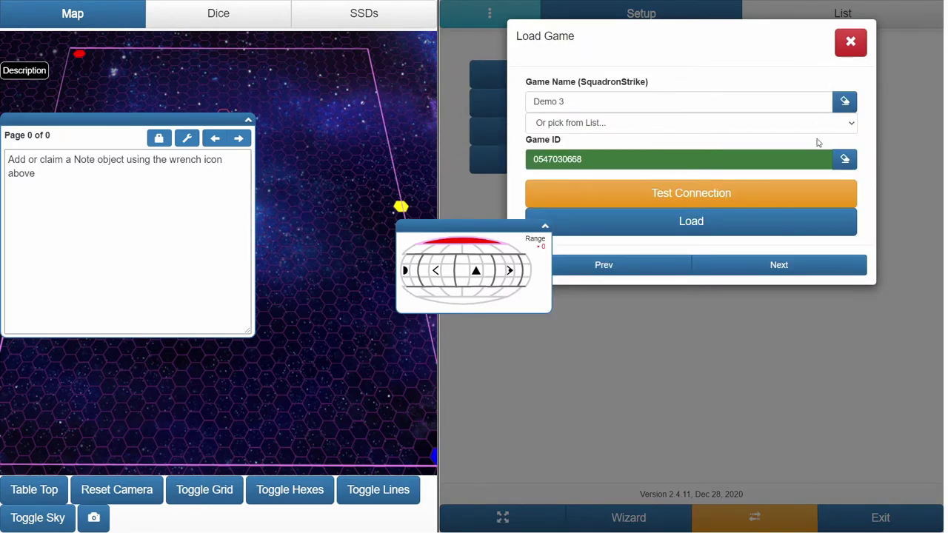
Set the sync mode to Lead in the game leader settings and close them
left_click(812, 264)
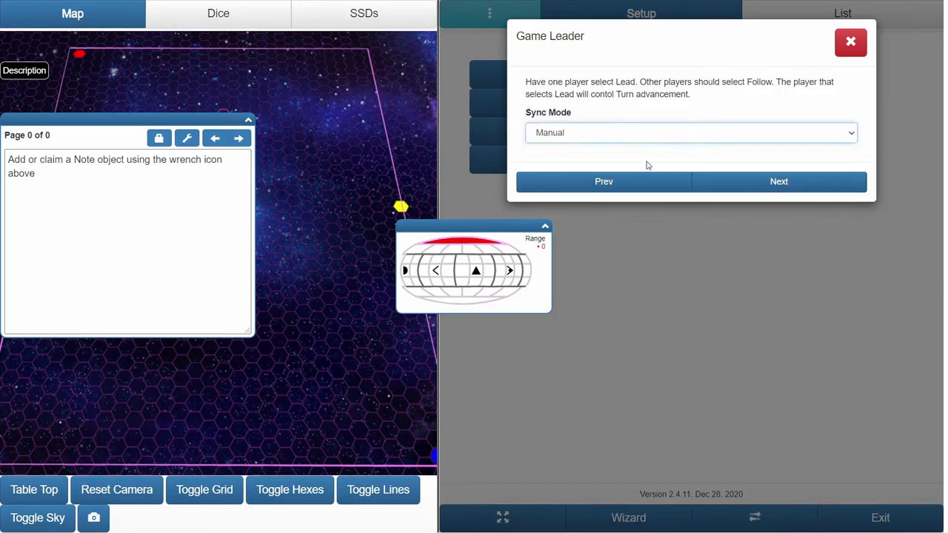
left_click(647, 163)
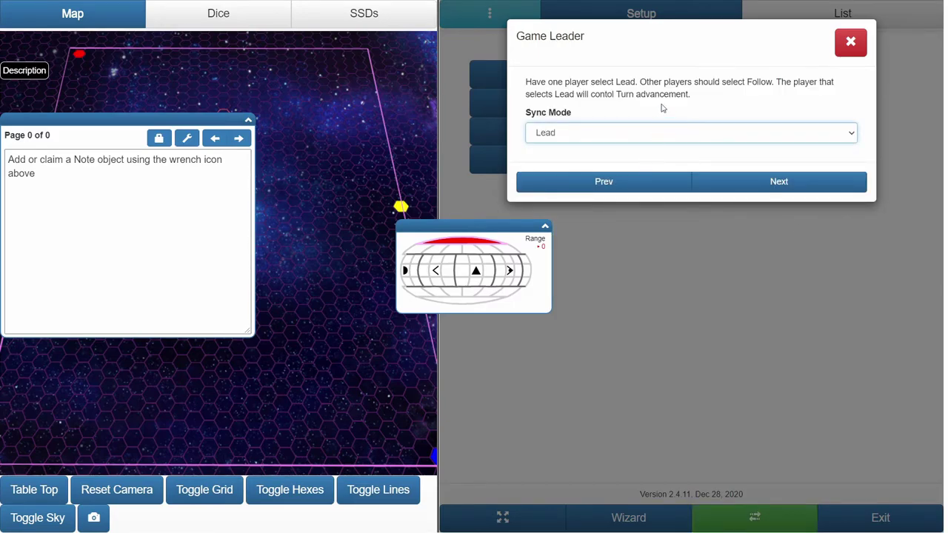
left_click(851, 43)
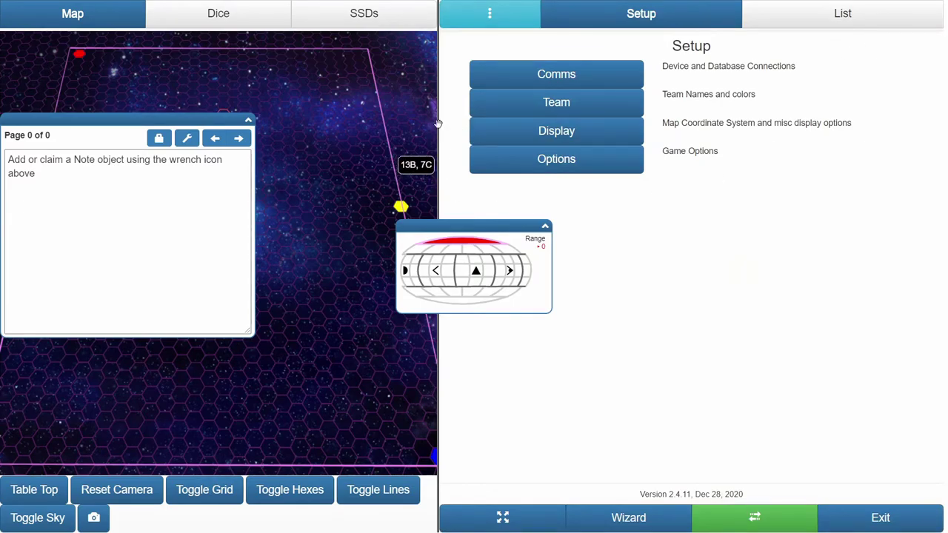
Widen the map, move the empty note panel right, collapse the Range panel, and show the ship list
left_click_drag(437, 123, 538, 123)
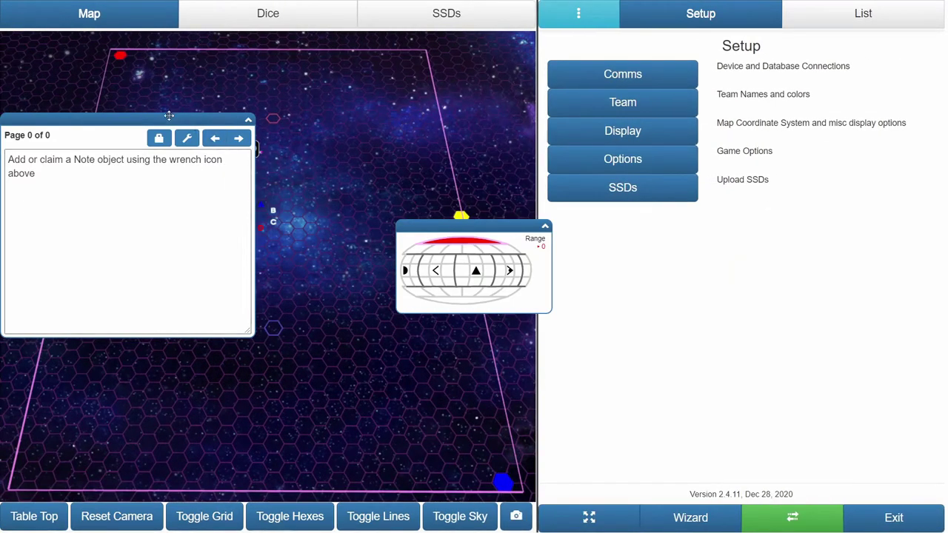
left_click_drag(169, 115, 265, 118)
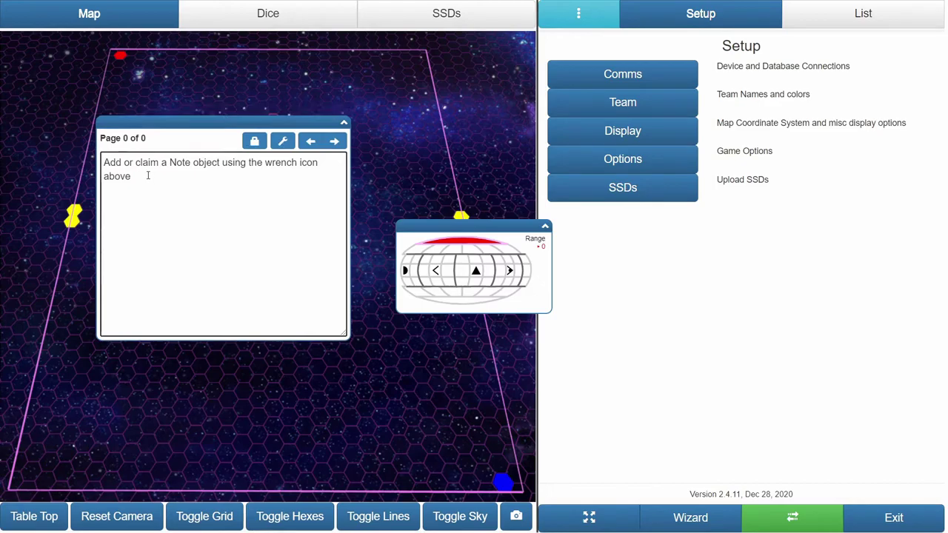
left_click(545, 226)
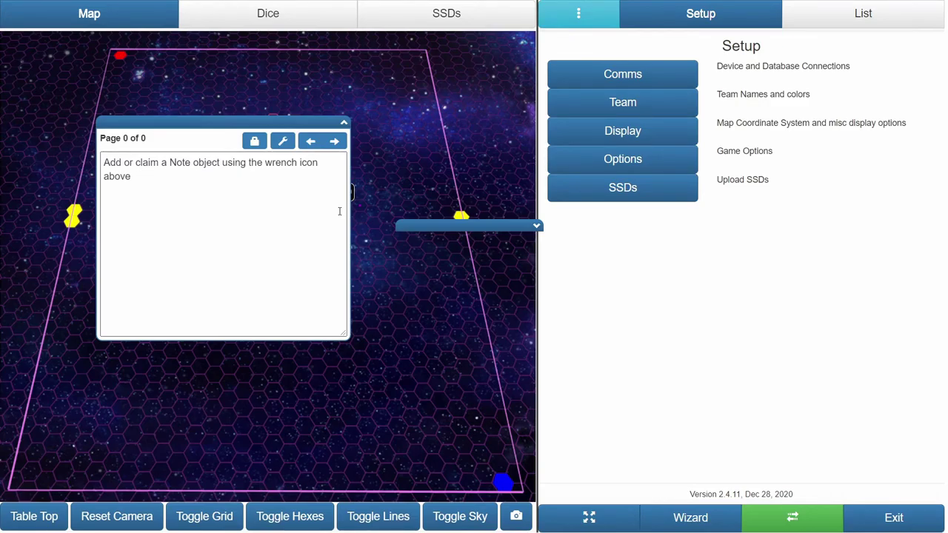
left_click(863, 13)
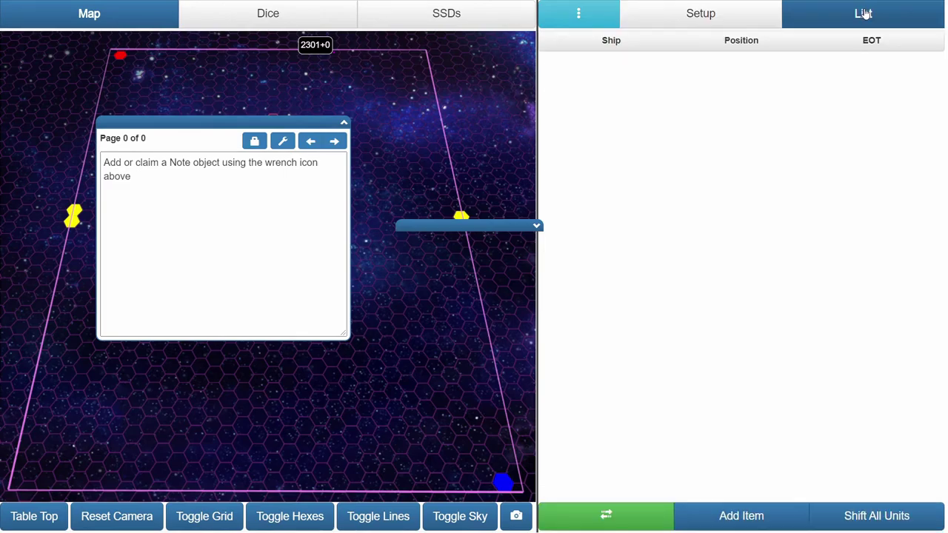
From the Setup options, pick the saved three-page notebook in the note's dropdown and claim it
left_click(746, 12)
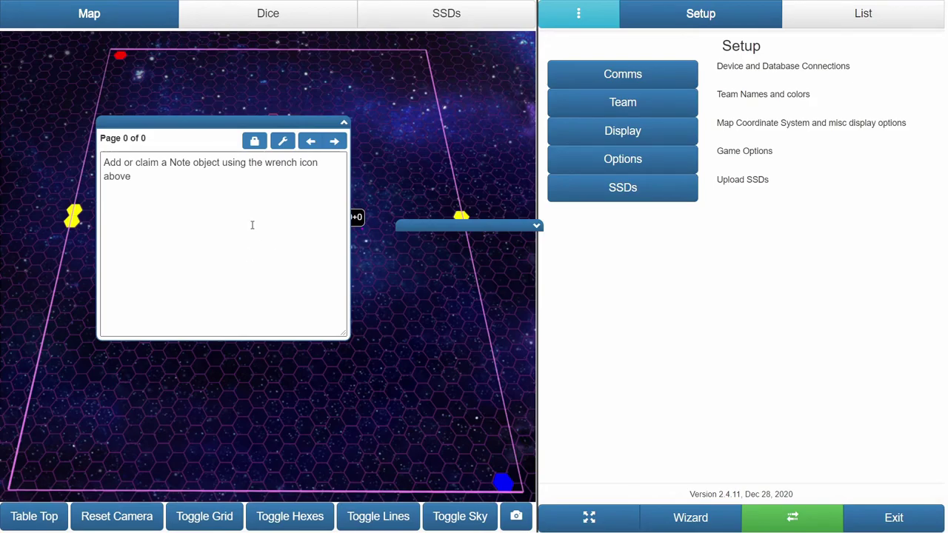
left_click(281, 145)
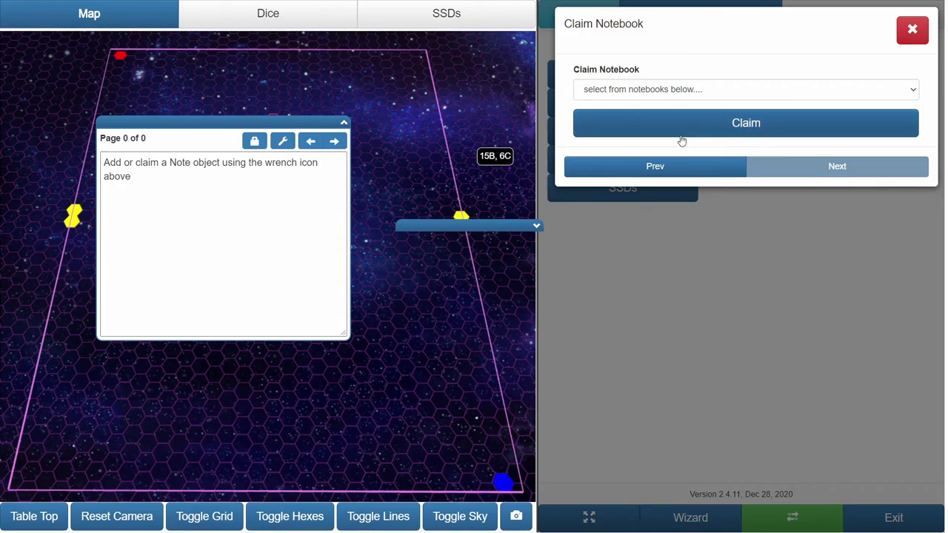
left_click(655, 92)
left_click(647, 113)
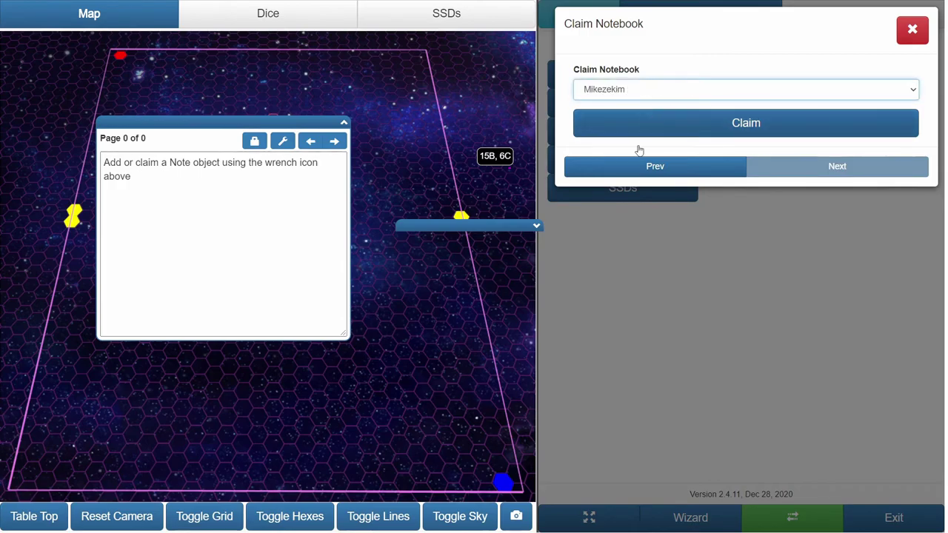
left_click(690, 124)
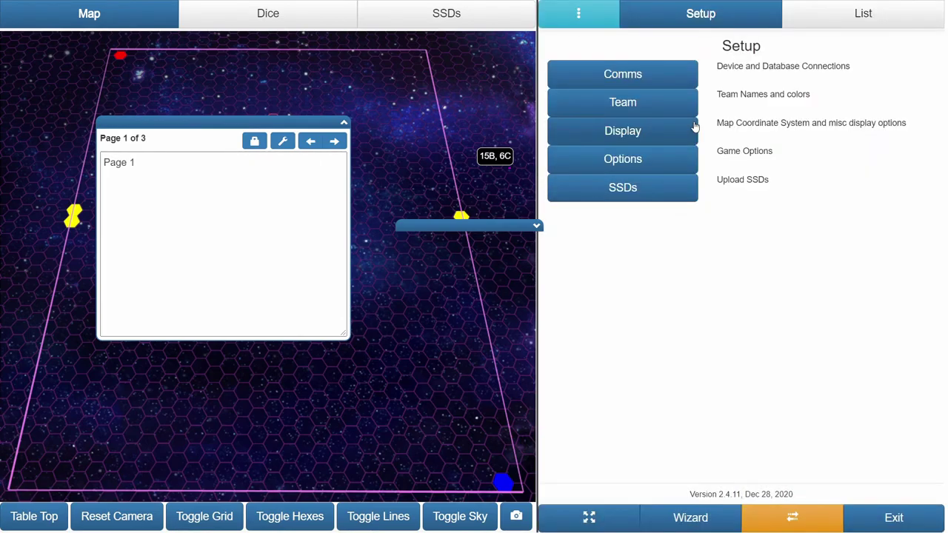
Page forward through the claimed notebook to page 3 of 3, which reads 'Pge 2'
left_click(334, 141)
left_click(334, 141)
left_click(334, 141)
left_click(334, 142)
left_click(334, 142)
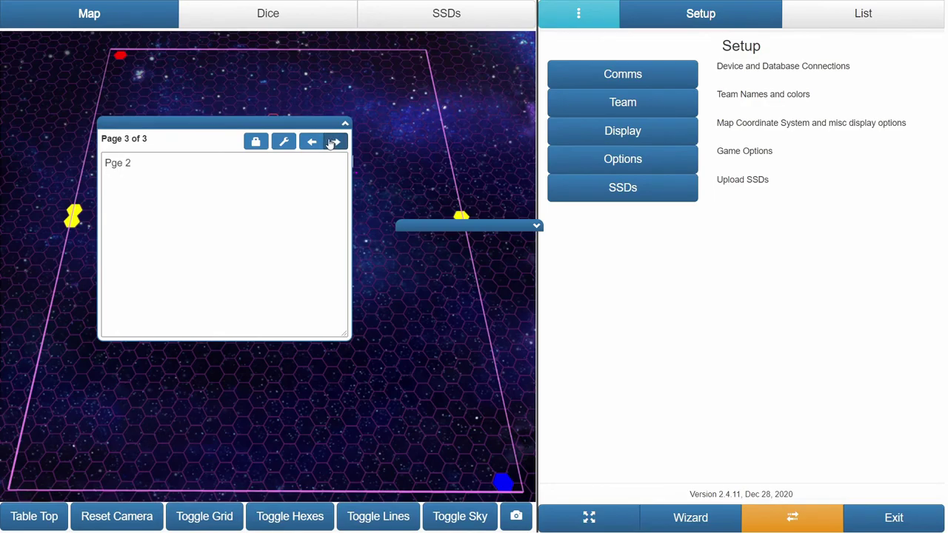